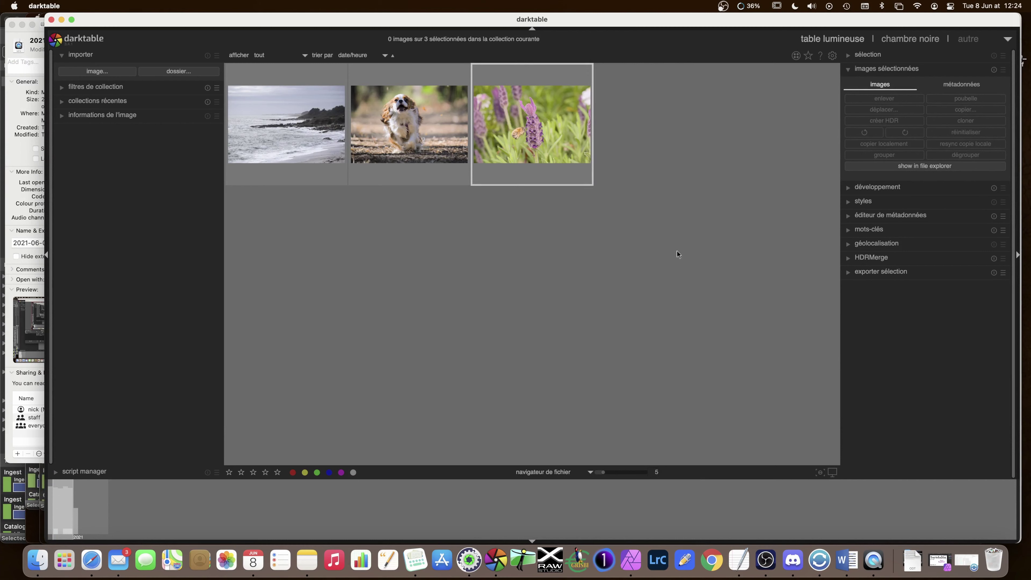
# Step: Open the bee and lavender photo in the darkroom and show the effects module group
pyautogui.moveTo(547, 140)
pyautogui.doubleClick(529, 139)
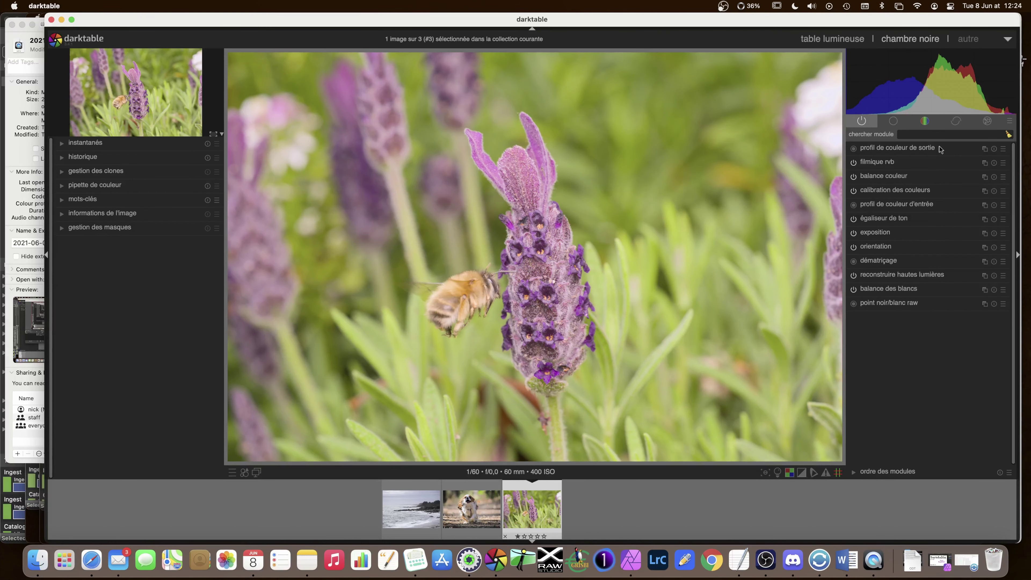
pyautogui.click(1011, 123)
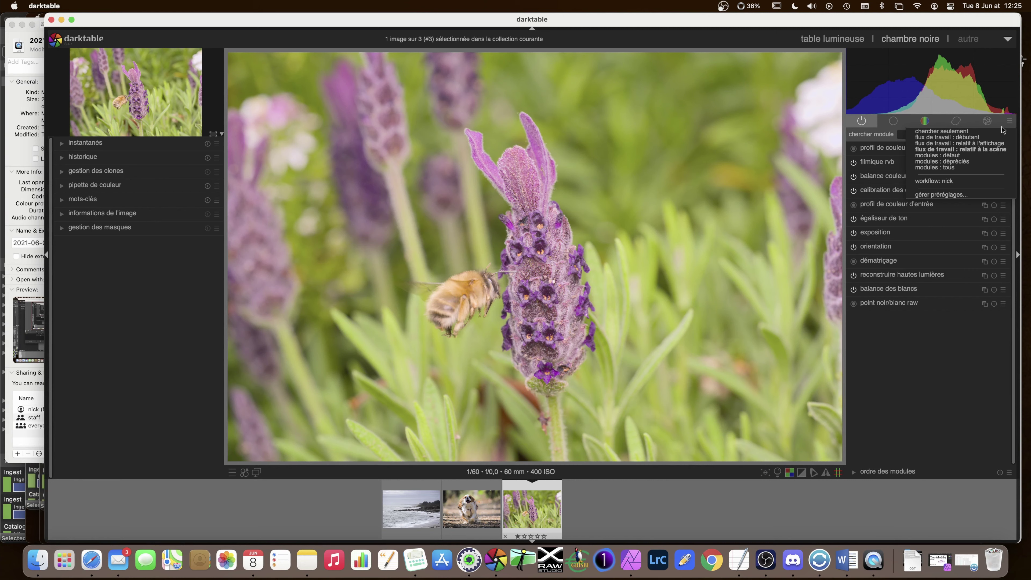
pyautogui.click(1011, 122)
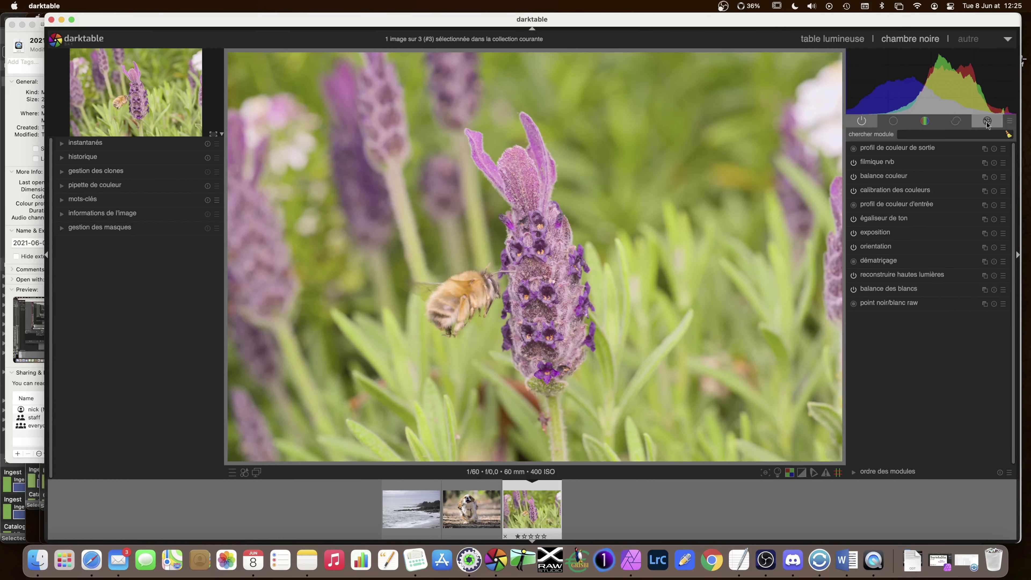
pyautogui.click(987, 122)
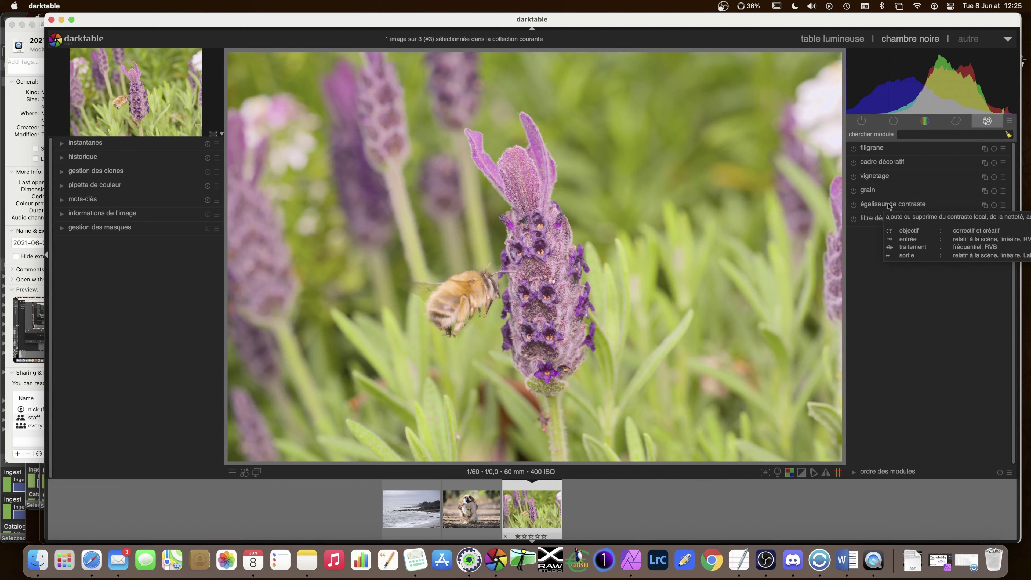
# Step: Search the modules for "cont" and expand the égaliseur de contraste module
pyautogui.click(918, 134)
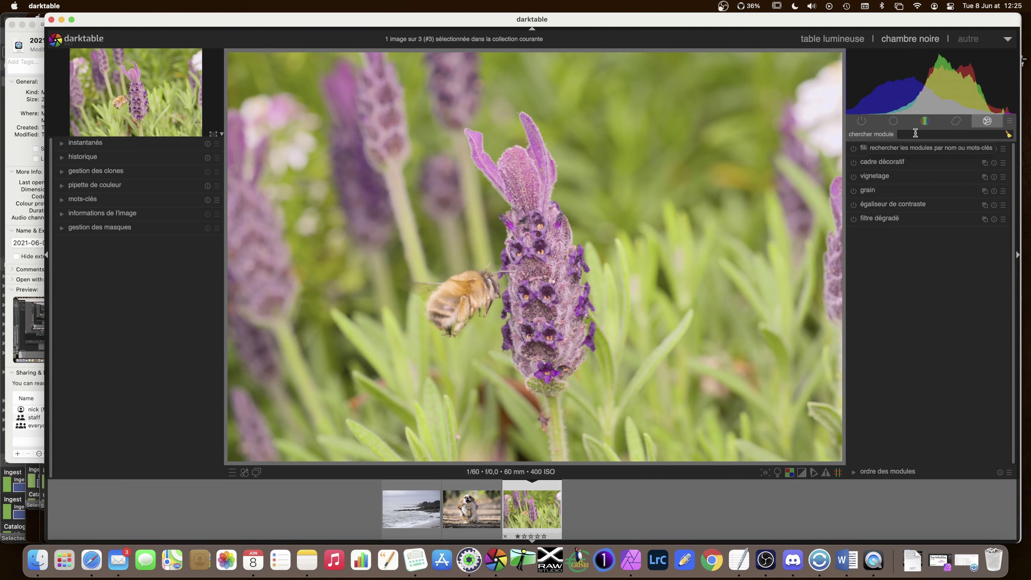
pyautogui.write('cont')
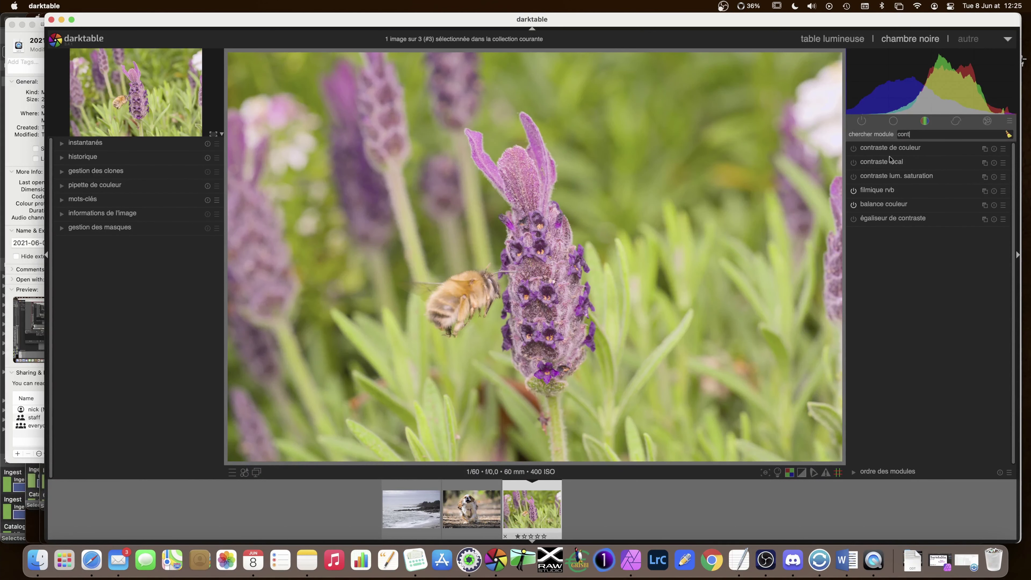
pyautogui.click(900, 218)
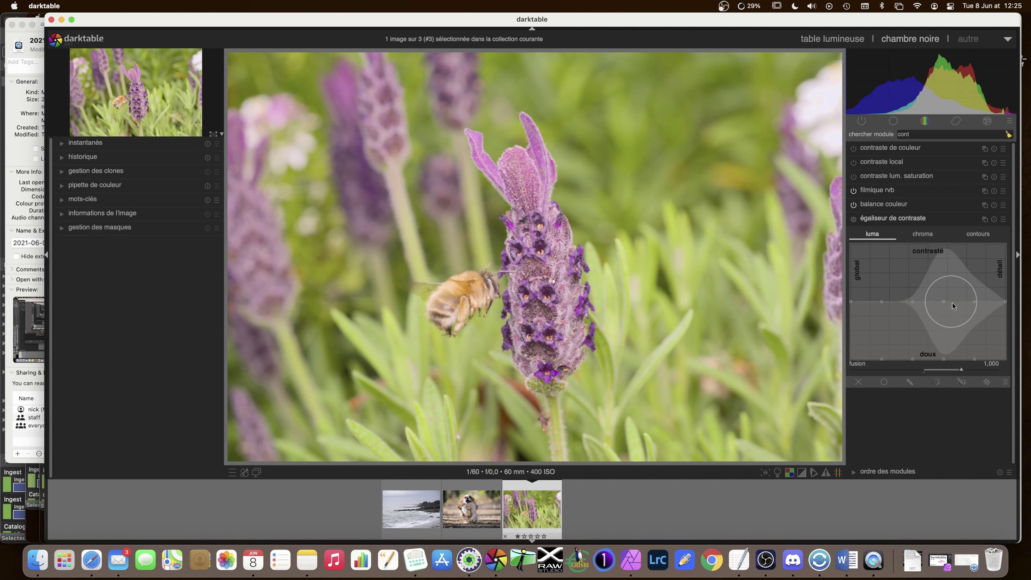
pyautogui.moveTo(898, 286); pyautogui.dragTo(886, 326)
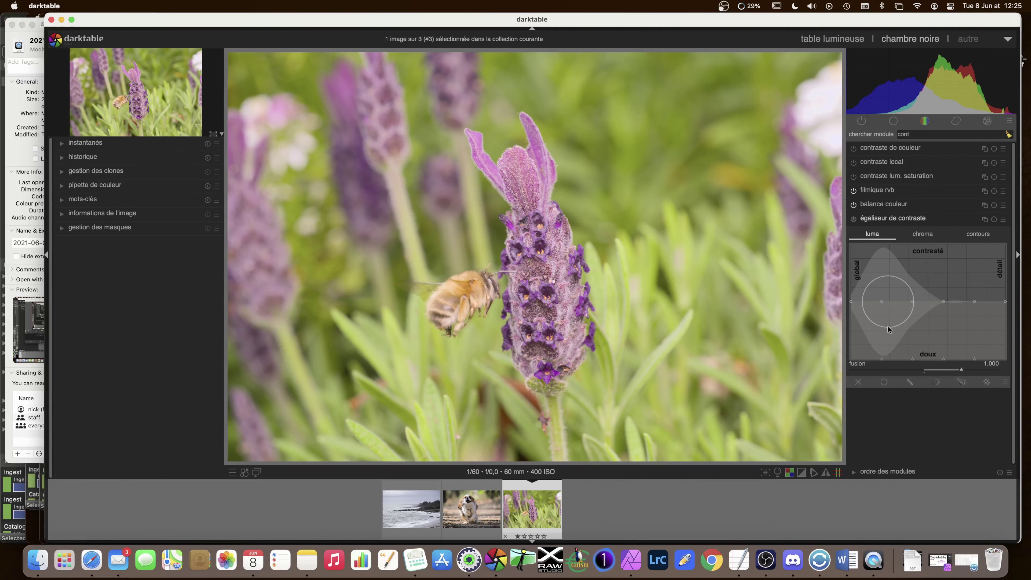
pyautogui.moveTo(888, 326)
pyautogui.mouseDown()
pyautogui.moveTo(854, 303)
pyautogui.moveTo(996, 299)
pyautogui.moveTo(923, 301)
pyautogui.mouseUp()
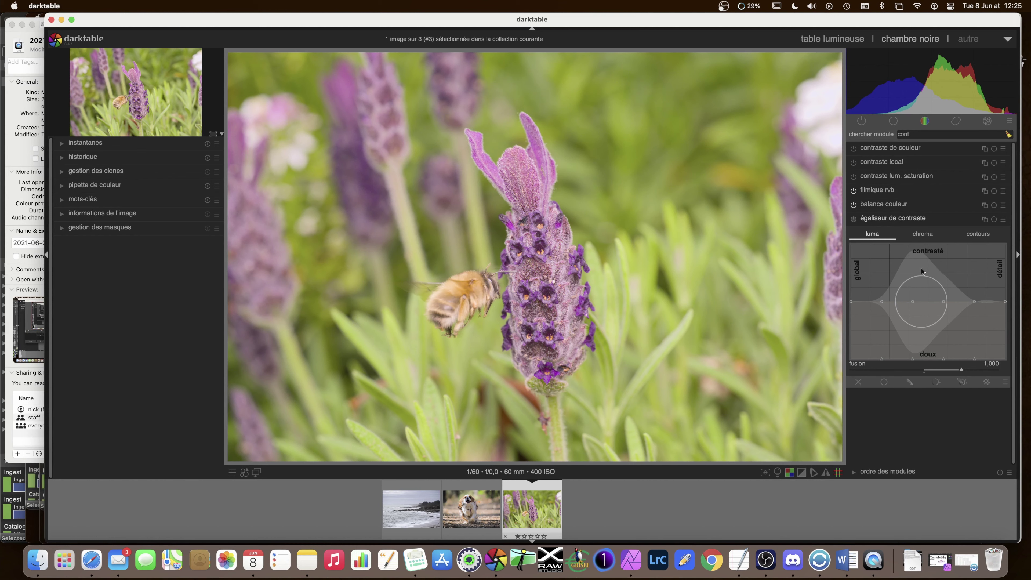
pyautogui.moveTo(921, 271); pyautogui.dragTo(916, 309)
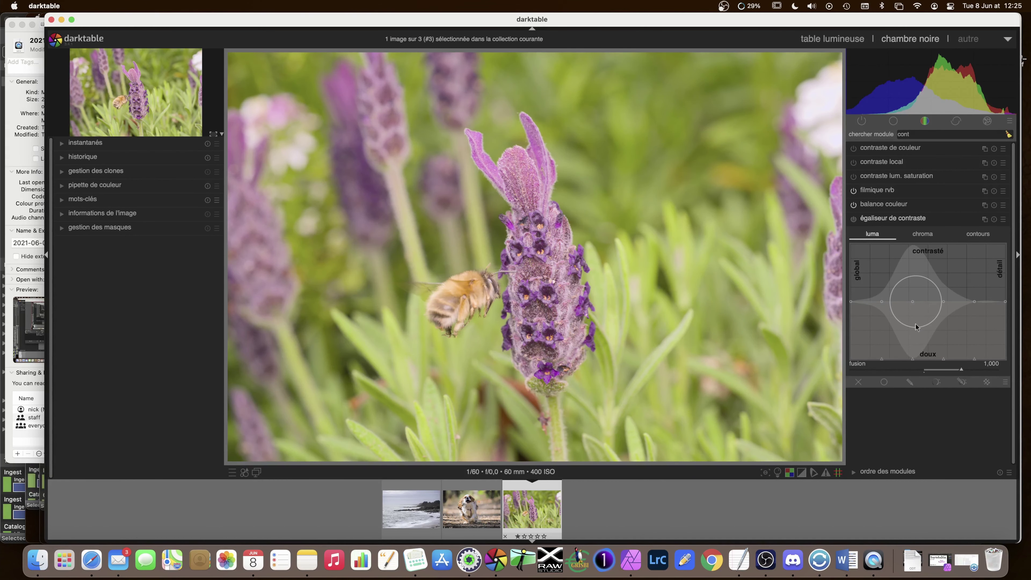
pyautogui.moveTo(916, 327); pyautogui.dragTo(918, 327)
pyautogui.moveTo(917, 320)
pyautogui.mouseDown()
pyautogui.moveTo(910, 305)
pyautogui.moveTo(852, 305)
pyautogui.mouseUp()
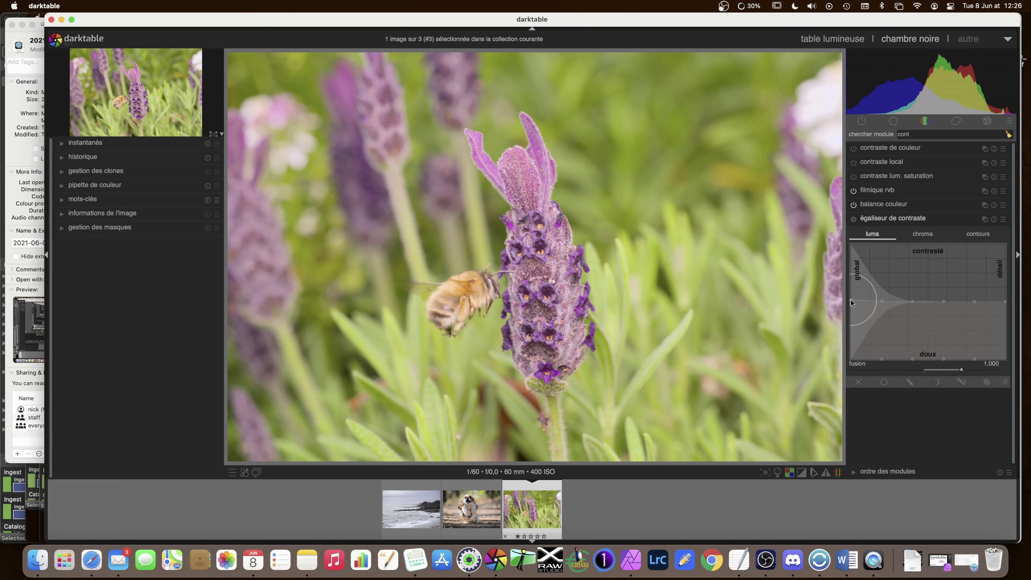
# Step: Try raising the global end of the luma curve to maximum contrast, then reset the curve to flat
pyautogui.moveTo(852, 297); pyautogui.dragTo(851, 242)
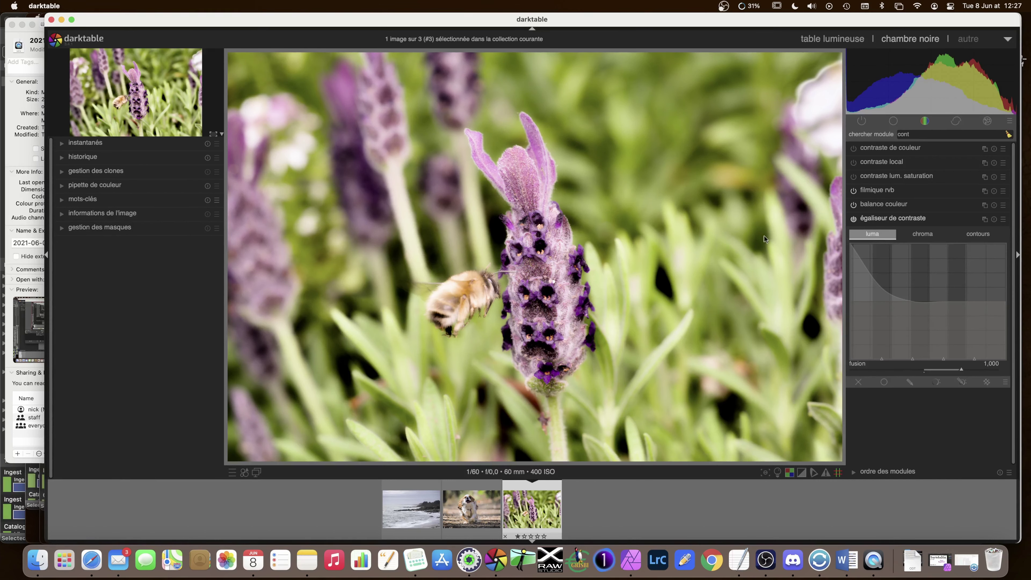
pyautogui.moveTo(851, 247)
pyautogui.mouseDown()
pyautogui.moveTo(867, 309)
pyautogui.moveTo(879, 304)
pyautogui.mouseUp()
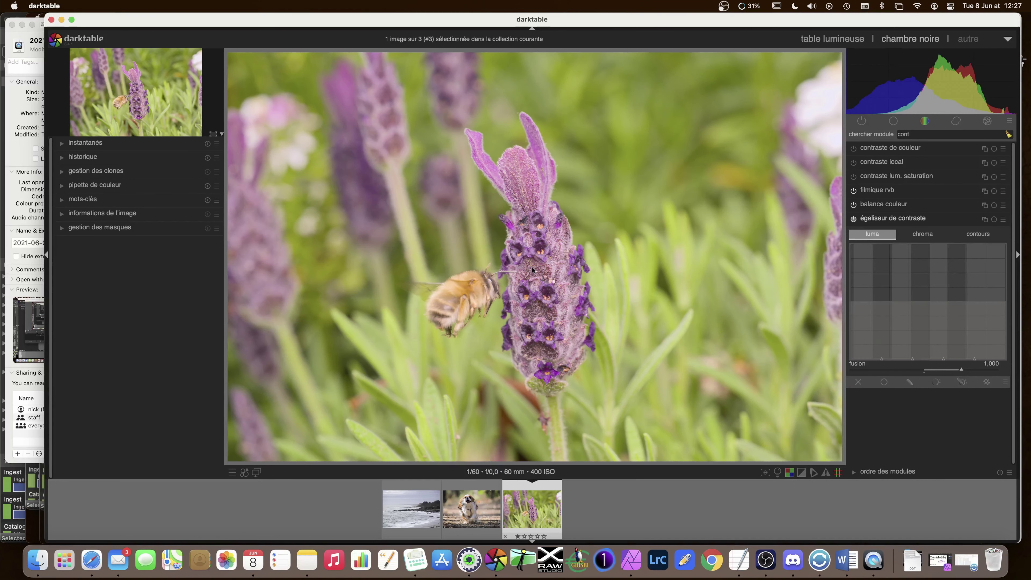
# Step: Try raising the luma curve's detail end about halfway while checking the bee and flower up close
pyautogui.scroll(2, 532, 267)
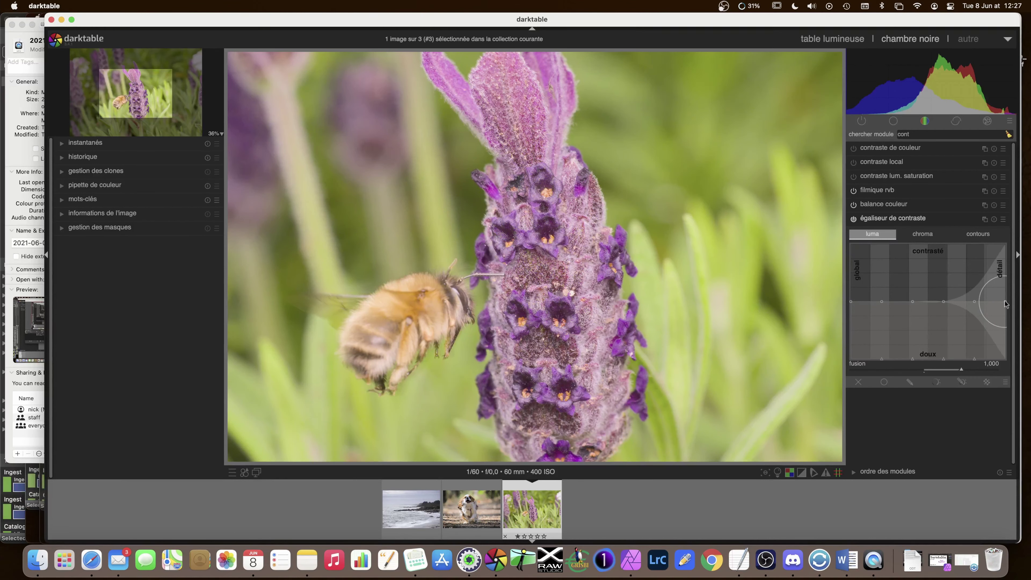
pyautogui.moveTo(1005, 304)
pyautogui.mouseDown()
pyautogui.moveTo(1008, 267)
pyautogui.moveTo(975, 291)
pyautogui.moveTo(945, 295)
pyautogui.mouseUp()
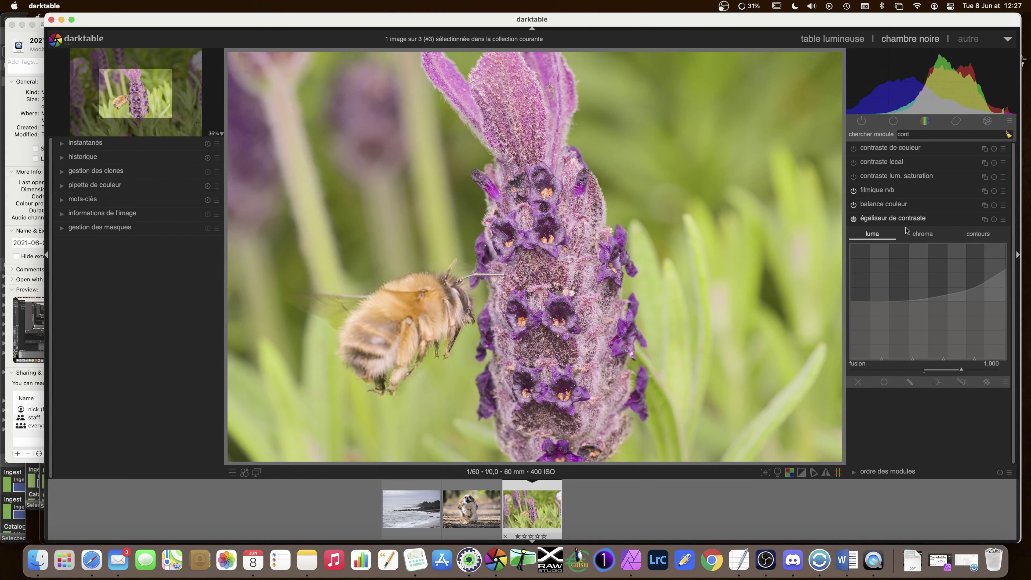
pyautogui.click(853, 220)
# Step: Try the "renforcer la netteté" preset of the contrast equalizer, then reset the luma curve to flat
pyautogui.click(1003, 219)
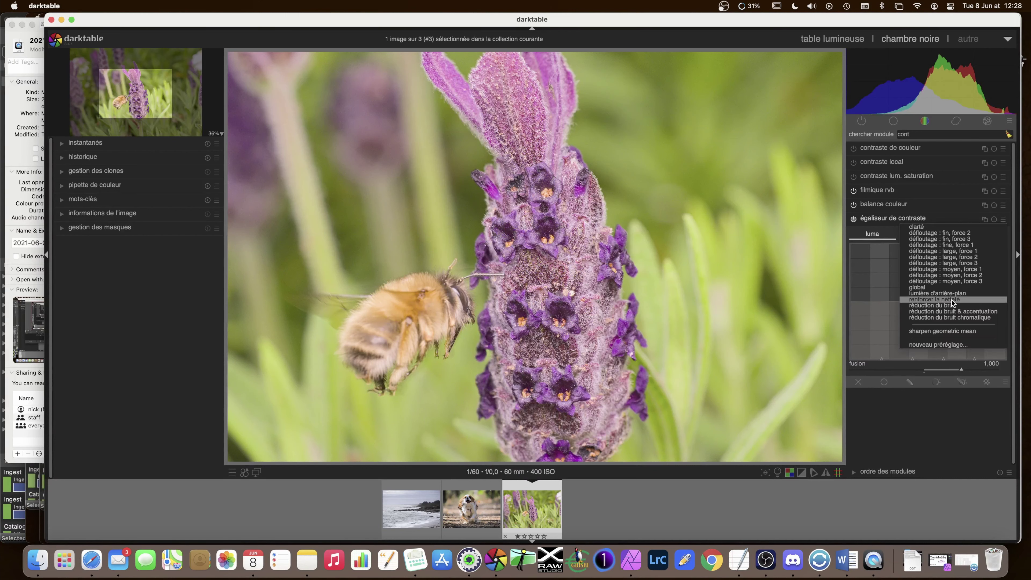
pyautogui.click(951, 299)
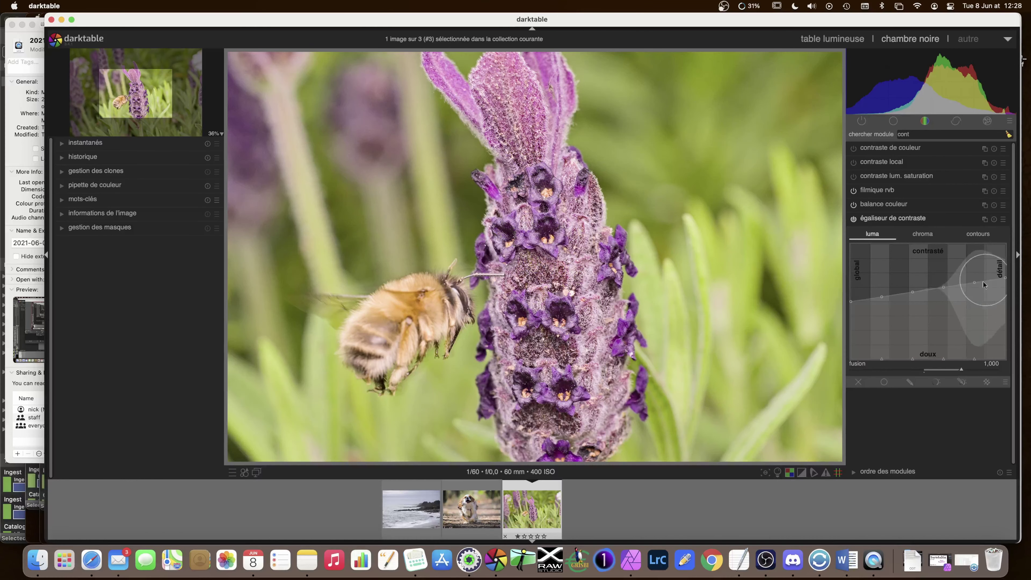
pyautogui.doubleClick(944, 287)
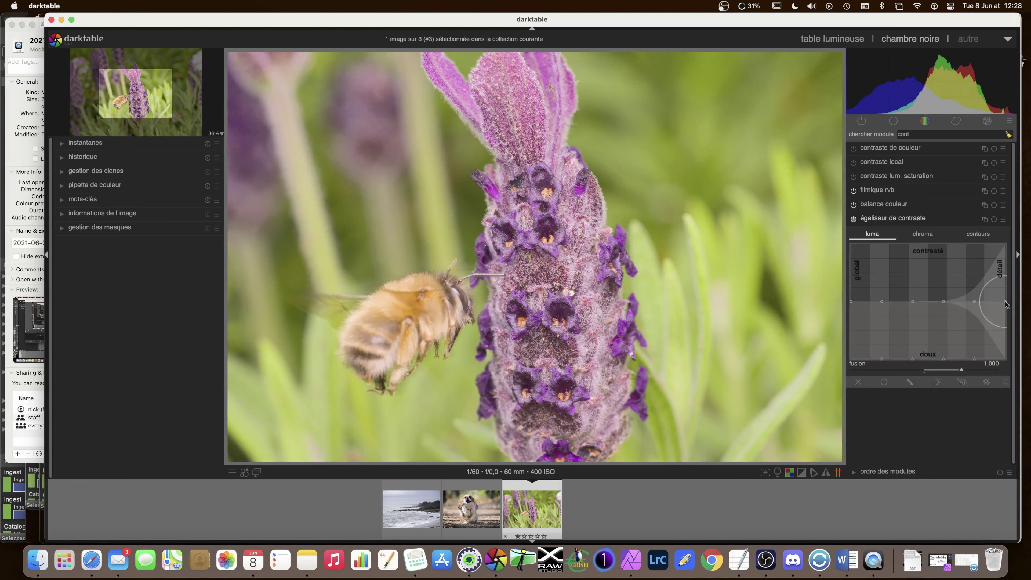
# Step: Raise the detail end of the luma curve moderately to sharpen the finest details, then collapse the contrast equalizer
pyautogui.moveTo(1004, 305); pyautogui.dragTo(1005, 286)
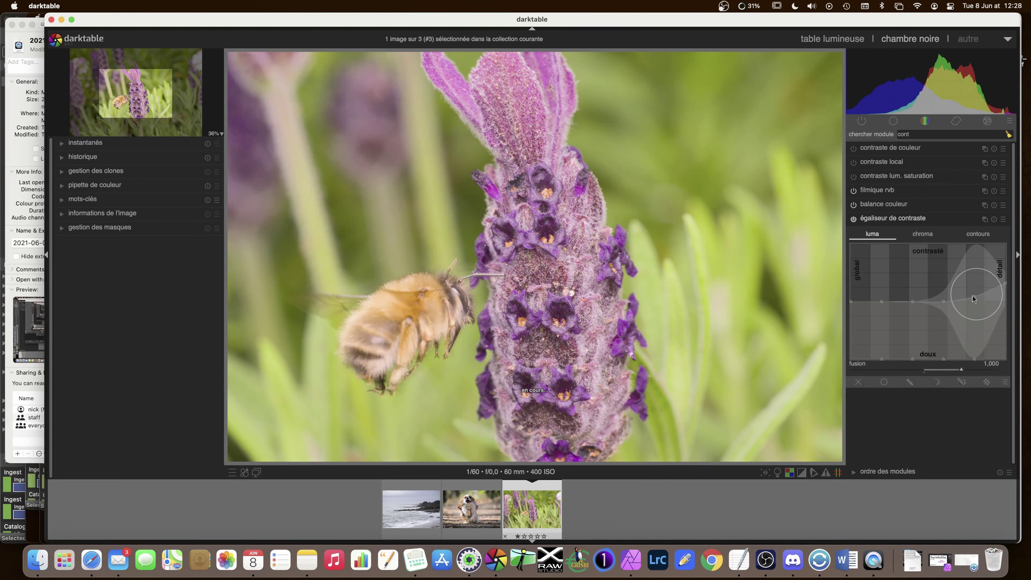
pyautogui.moveTo(1005, 290); pyautogui.dragTo(1002, 280)
pyautogui.click(900, 218)
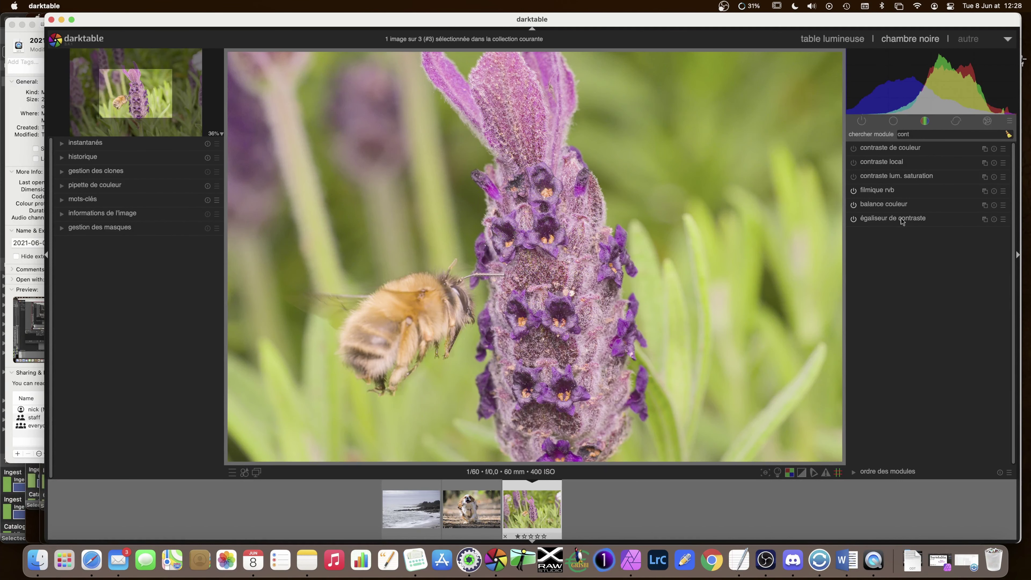
# Step: Save the contrast equalizer settings as a new preset named "netteté raisonnable"
pyautogui.click(1003, 219)
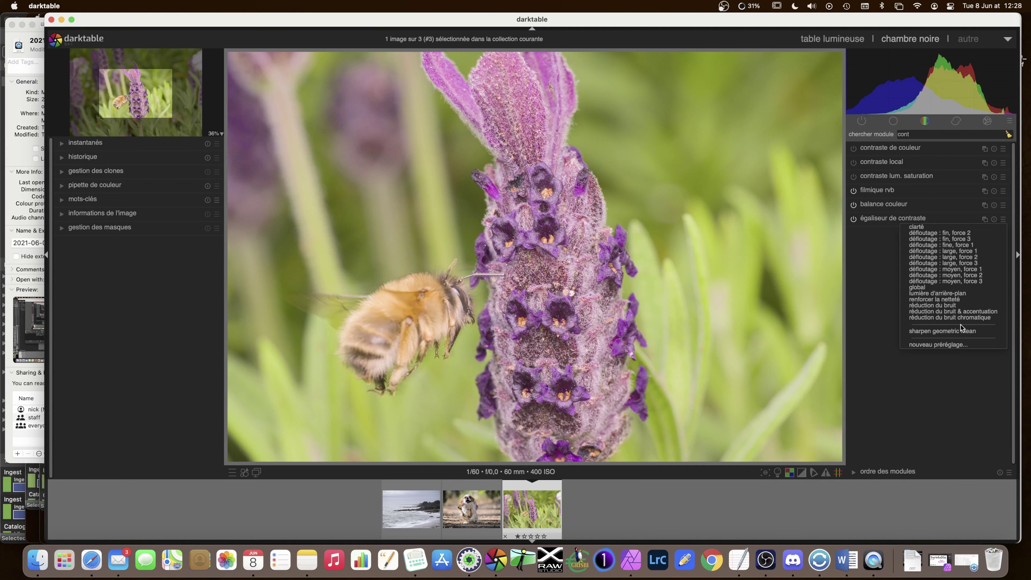
pyautogui.click(957, 346)
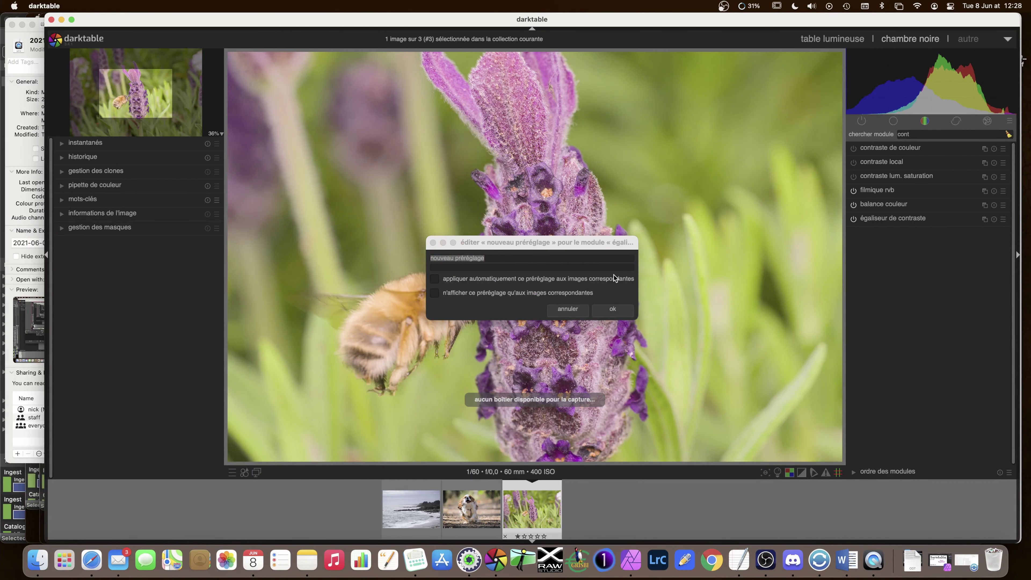
pyautogui.click(492, 259)
pyautogui.write('netteté raisonnable')
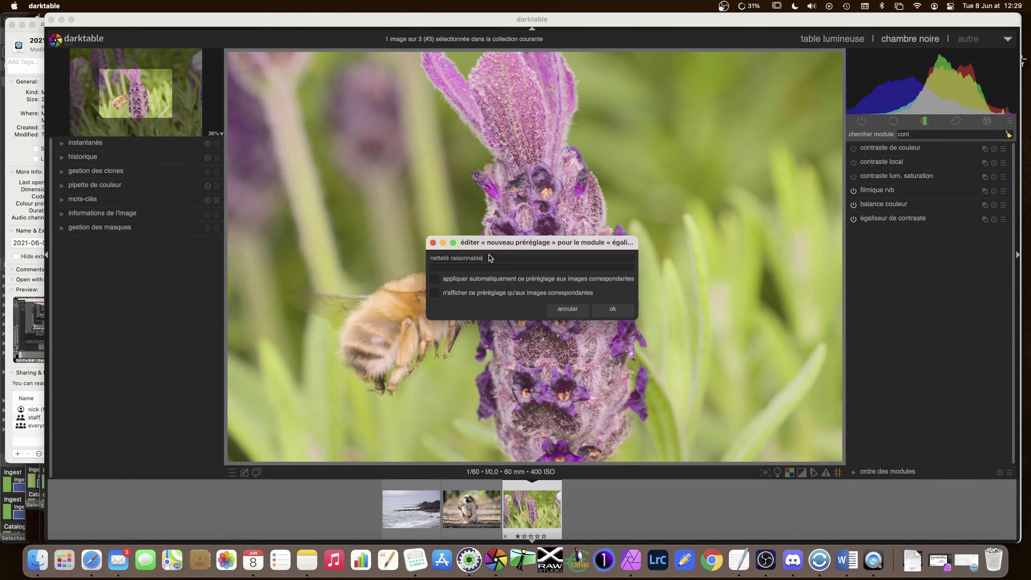
pyautogui.press('Return')
# Step: Expand the contrast equalizer again and apply the "netteté raisonnable" preset with the whole photo in view
pyautogui.scroll(4, 489, 254)
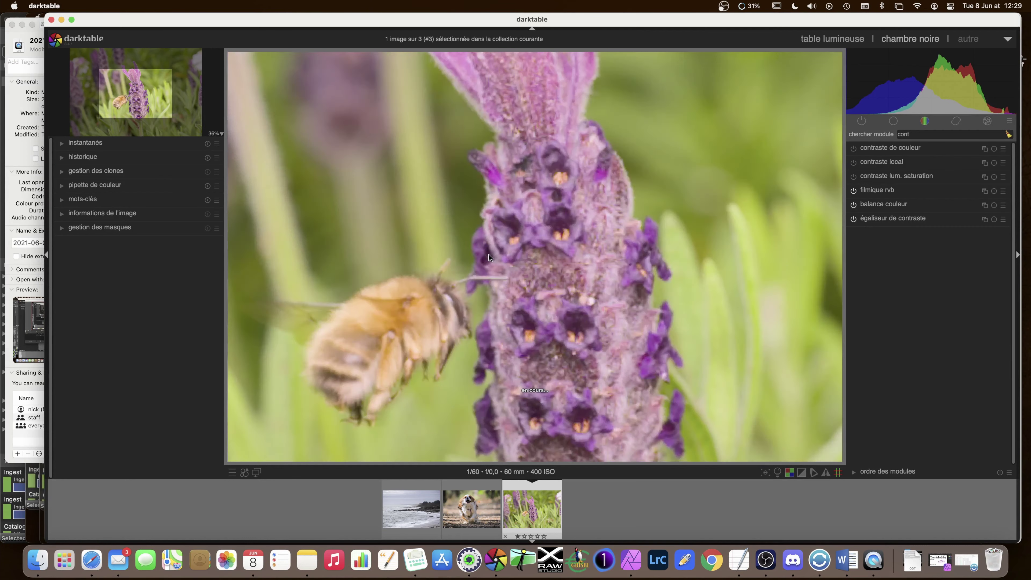
pyautogui.scroll(-4, 714, 262)
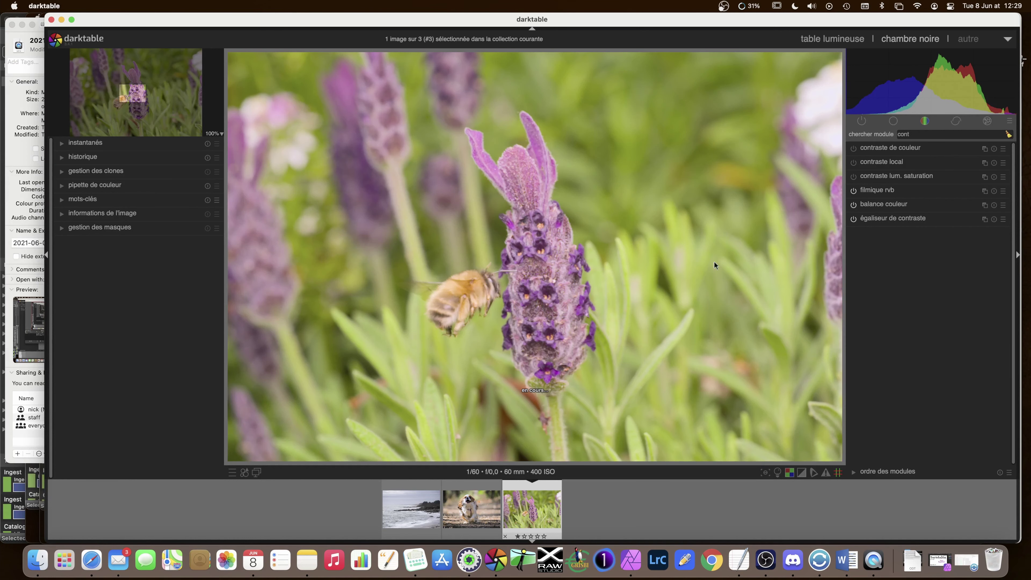
pyautogui.click(889, 217)
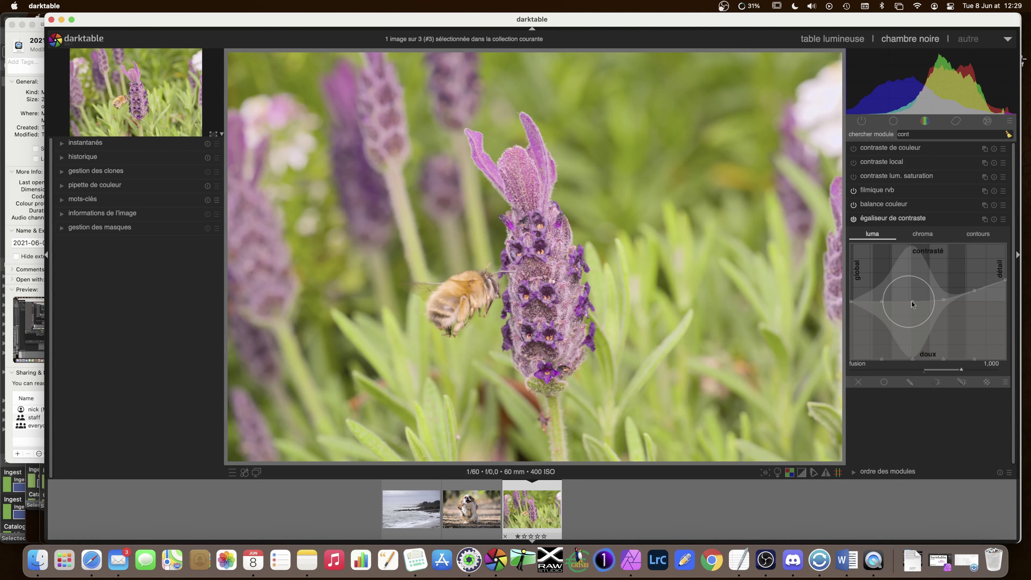
pyautogui.click(1003, 219)
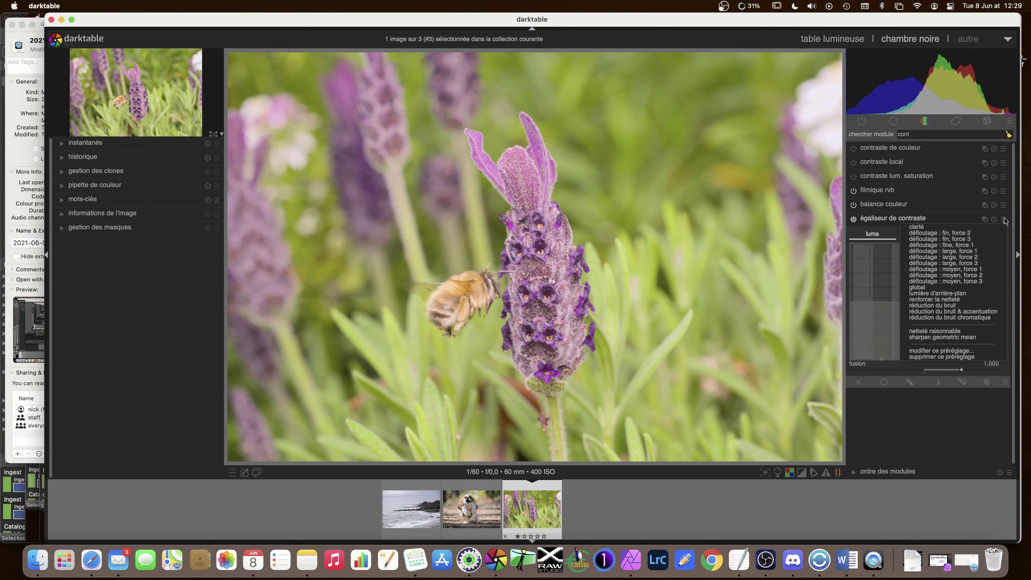
pyautogui.click(931, 332)
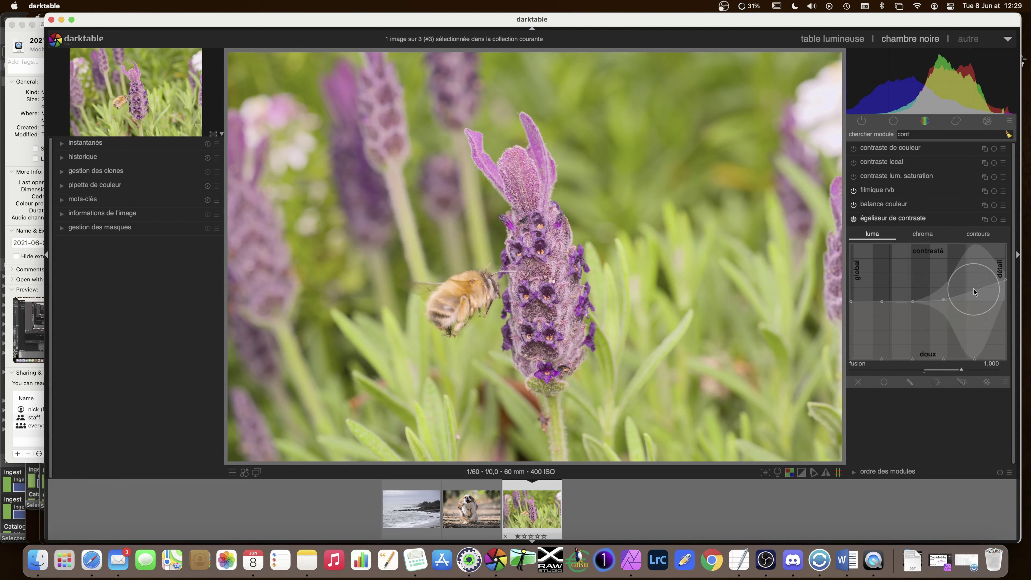
# Step: Raise the medium and fine detail part of the luma curve strongly and compare the photo with the module off and on
pyautogui.moveTo(975, 289); pyautogui.dragTo(982, 264)
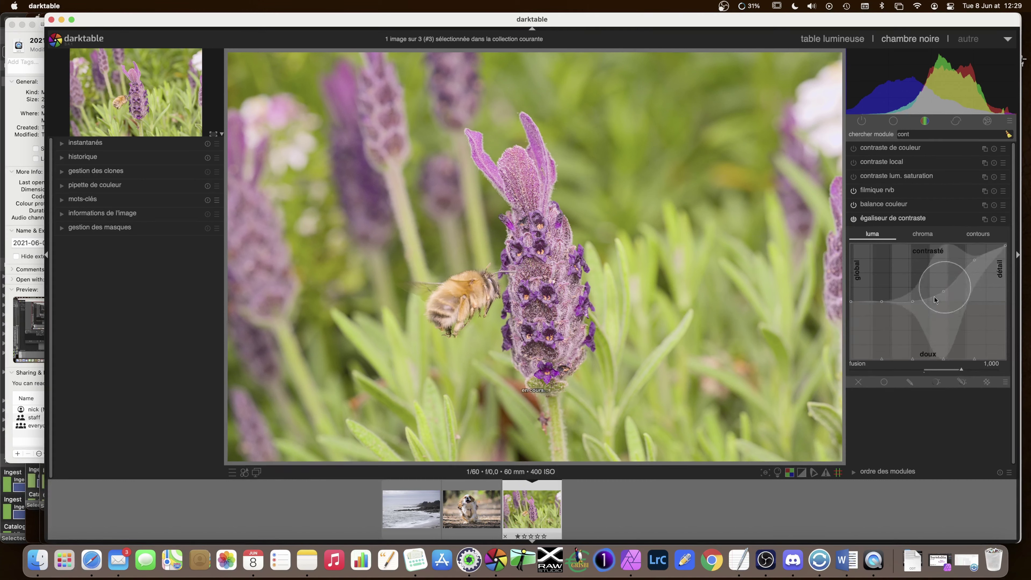
pyautogui.moveTo(940, 288)
pyautogui.mouseDown()
pyautogui.moveTo(934, 275)
pyautogui.moveTo(980, 260)
pyautogui.moveTo(987, 269)
pyautogui.mouseUp()
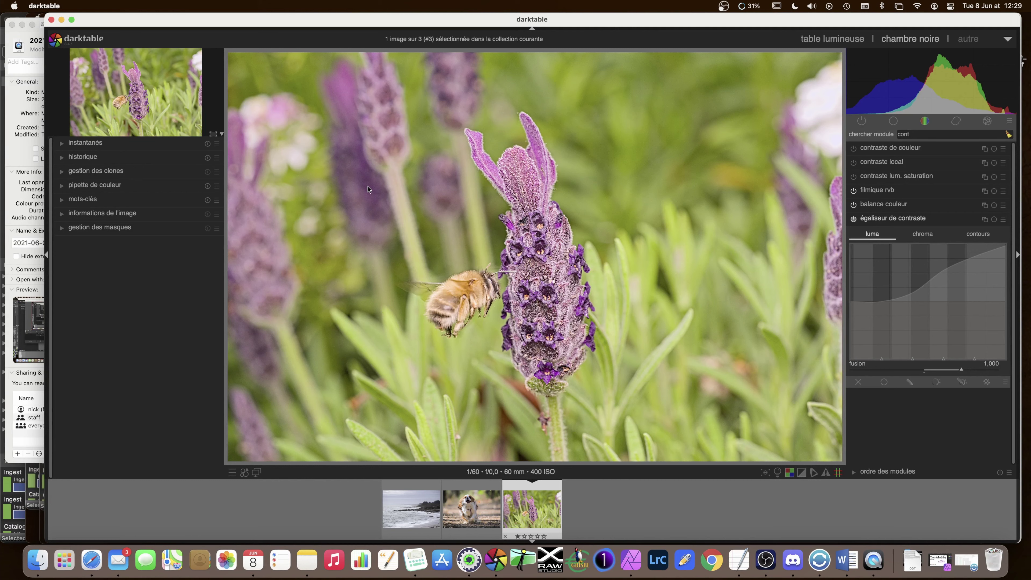
pyautogui.click(854, 219)
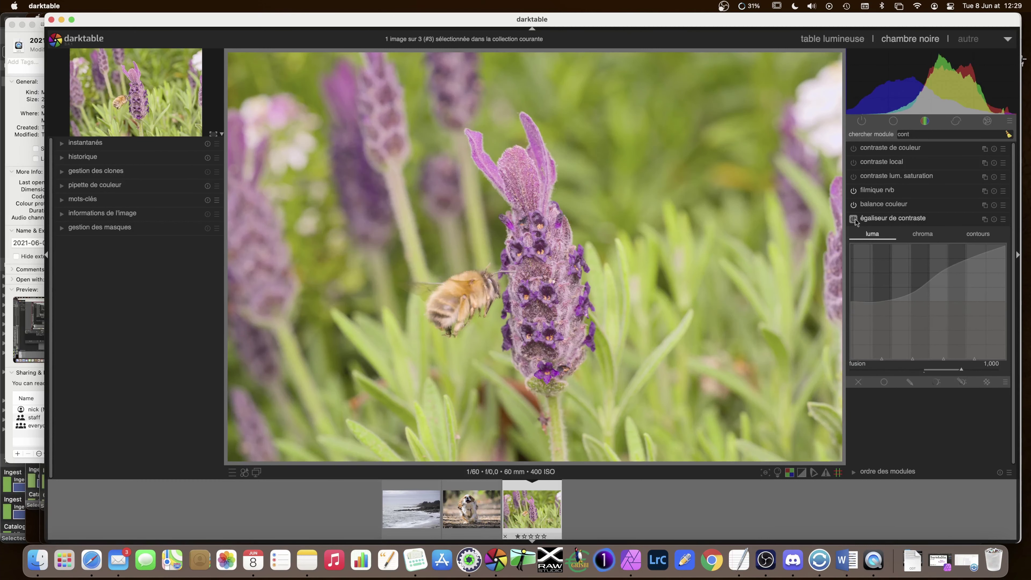
pyautogui.click(853, 219)
pyautogui.click(853, 220)
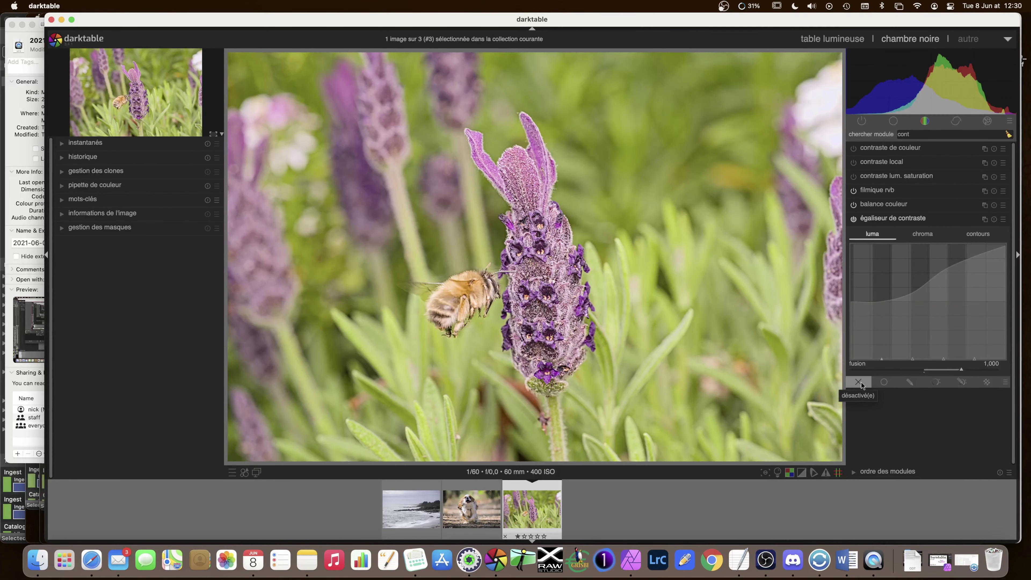
# Step: Enable uniform blending for the contrast equalizer with opacity at 100%, then switch it to a drawn mask
pyautogui.click(879, 383)
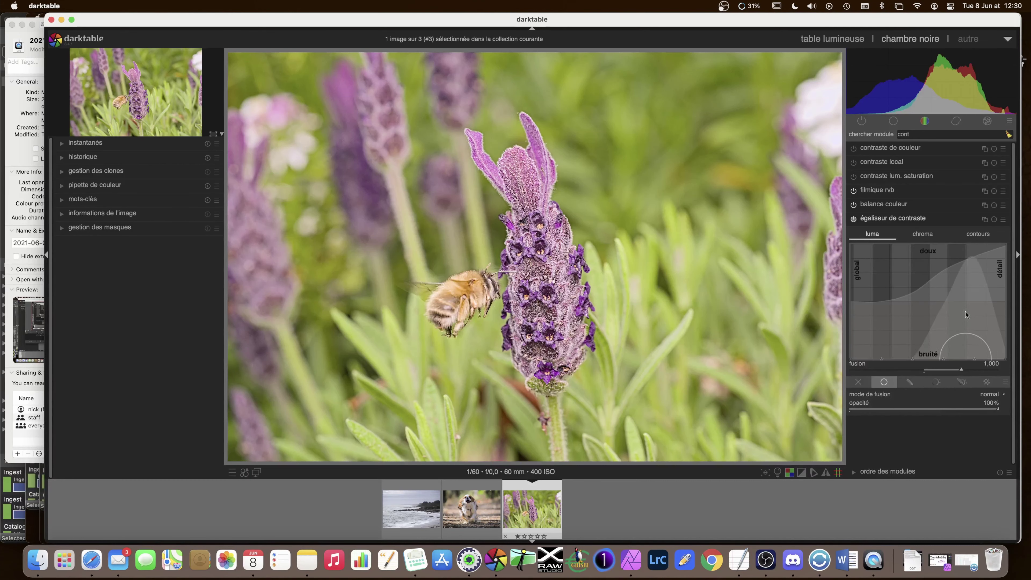
pyautogui.moveTo(996, 412)
pyautogui.mouseDown()
pyautogui.moveTo(836, 412)
pyautogui.moveTo(1010, 408)
pyautogui.mouseUp()
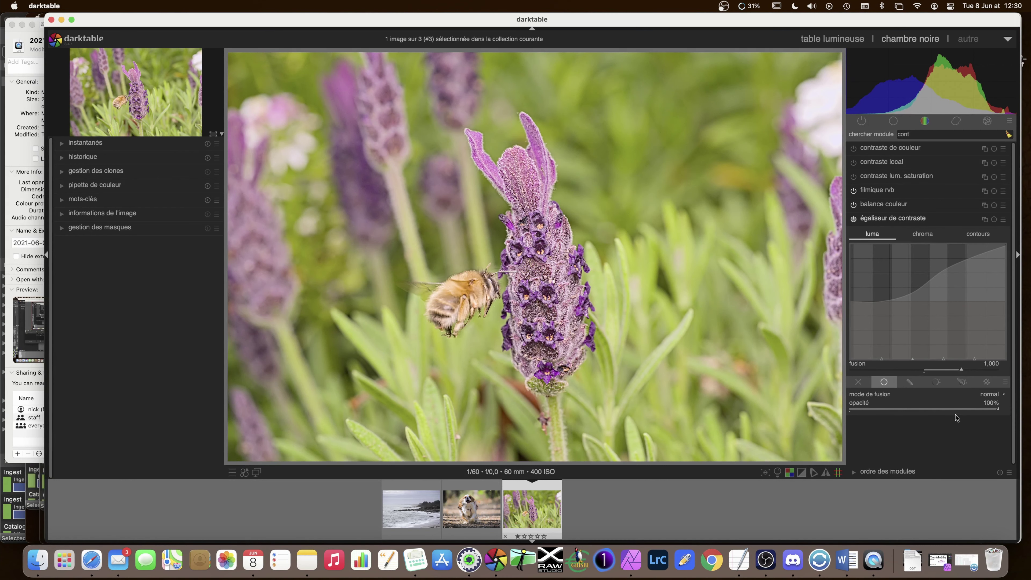
pyautogui.click(910, 380)
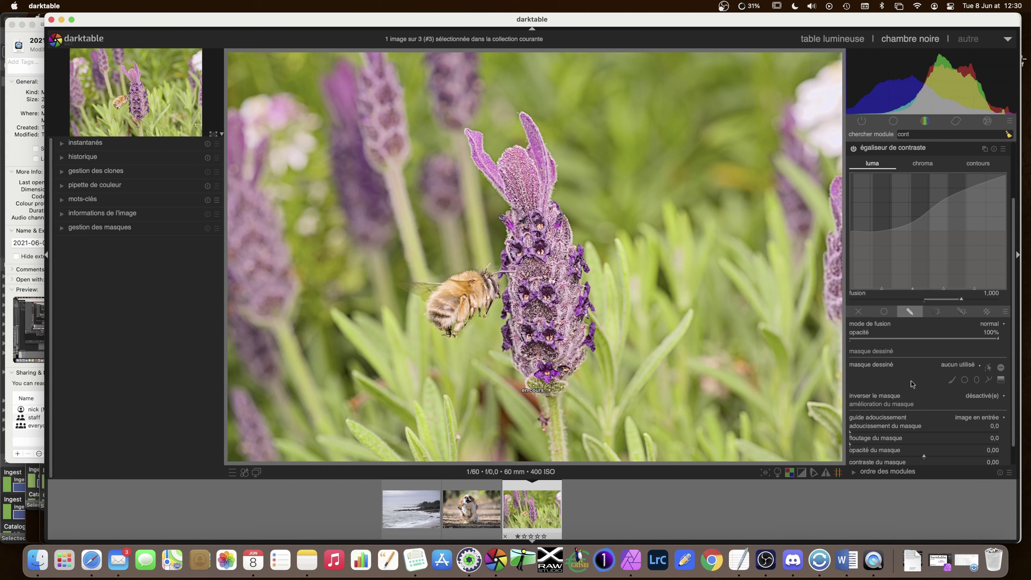
# Step: Draw a closed path mask for the contrast equalizer around the central lavender head and the bee
pyautogui.scroll(-3, 911, 381)
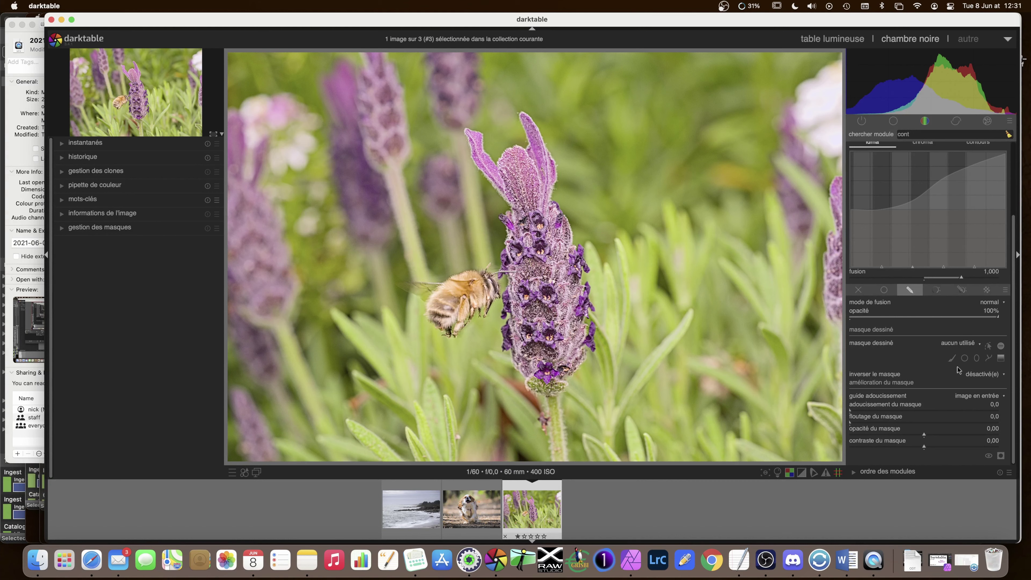
pyautogui.click(989, 359)
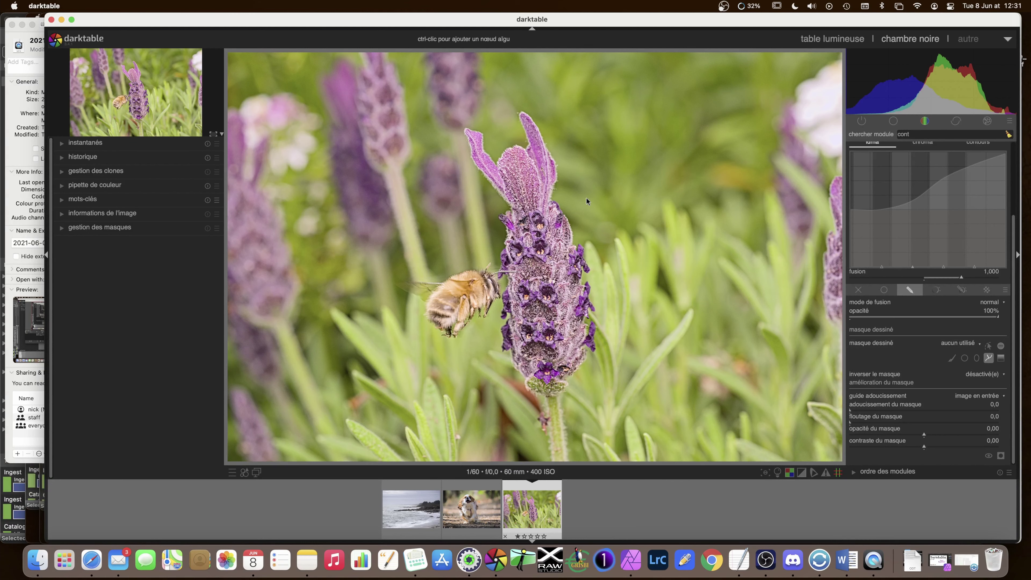
pyautogui.click(550, 201)
pyautogui.click(557, 183)
pyautogui.click(554, 160)
pyautogui.click(523, 115)
pyautogui.click(524, 149)
pyautogui.click(497, 164)
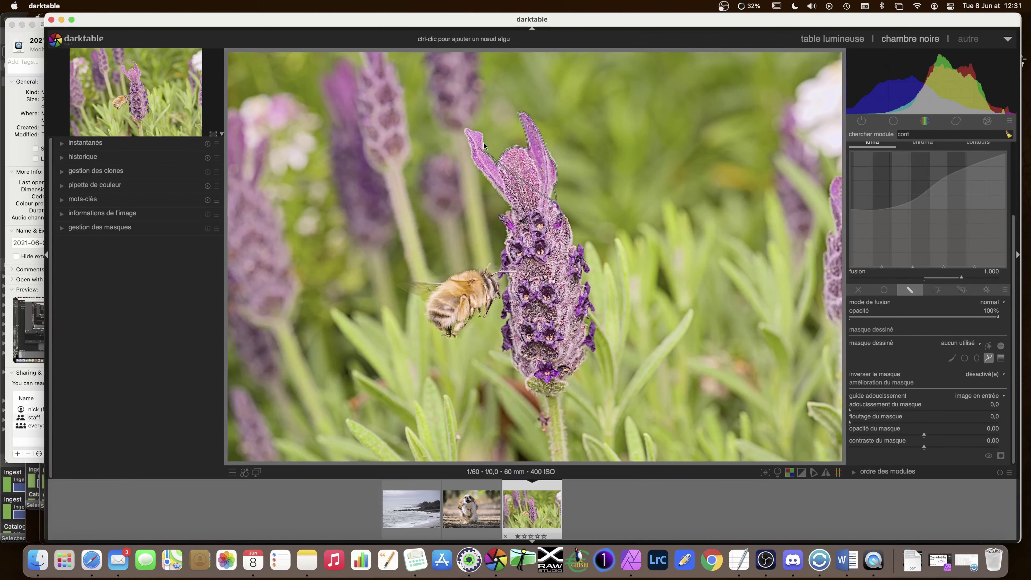
pyautogui.click(467, 131)
pyautogui.click(480, 245)
pyautogui.click(438, 301)
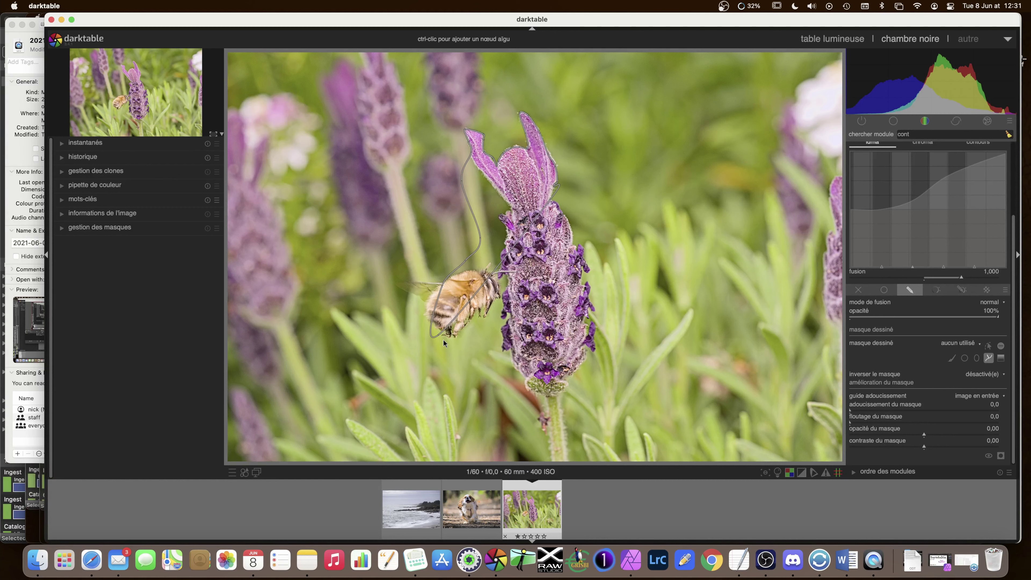
pyautogui.click(556, 401)
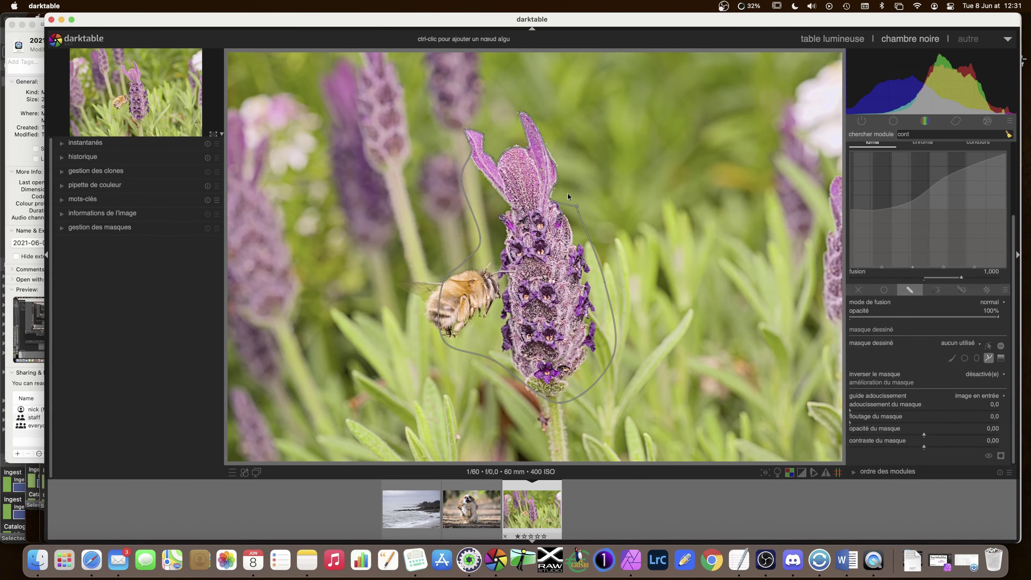
pyautogui.rightClick(560, 198)
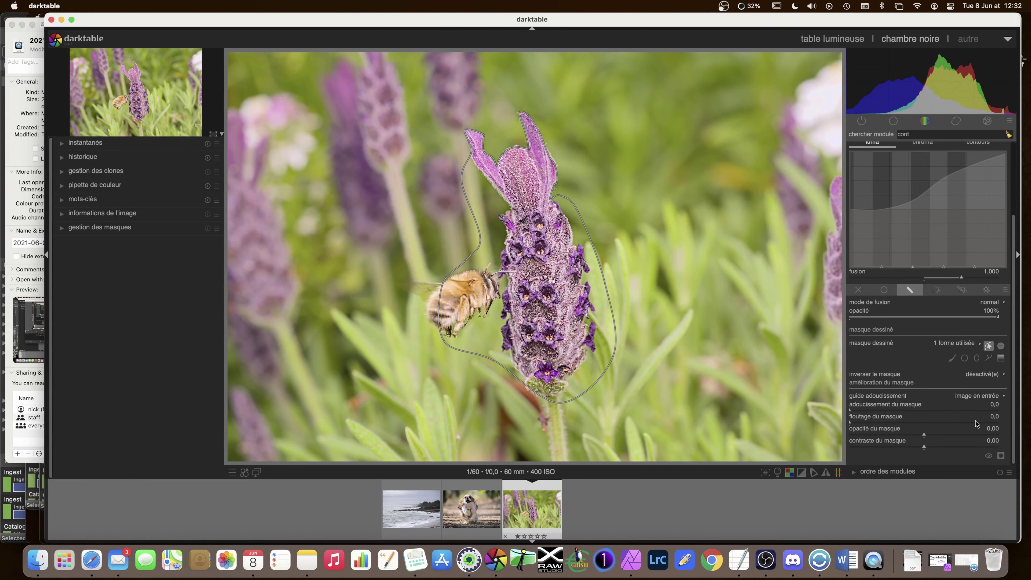
# Step: Display the mask overlay and adjust the feathered border of the path to a moderately narrow transition
pyautogui.click(1001, 456)
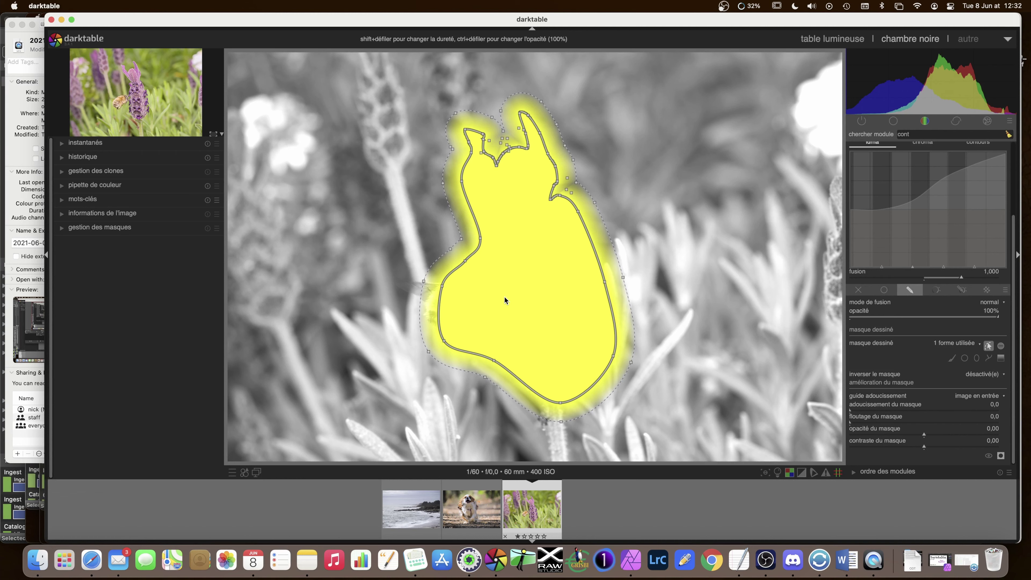
pyautogui.scroll(-3, 541, 279)
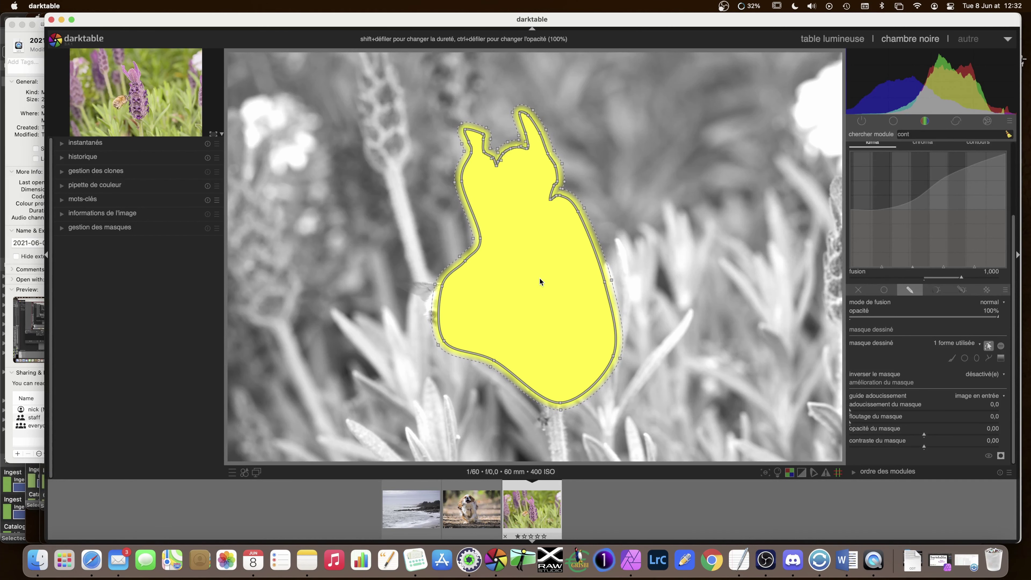
pyautogui.scroll(3, 540, 280)
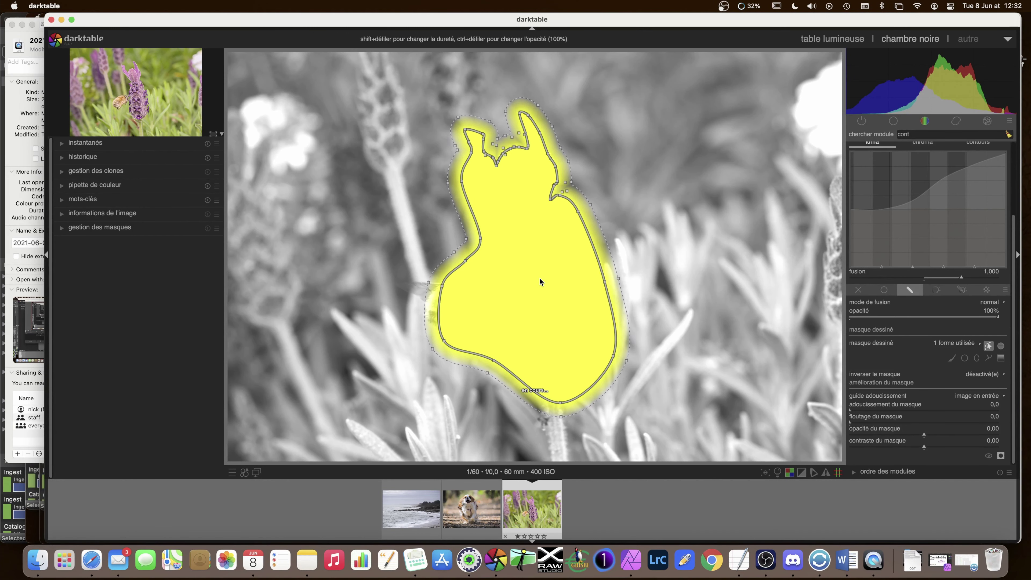
pyautogui.scroll(-1, 540, 281)
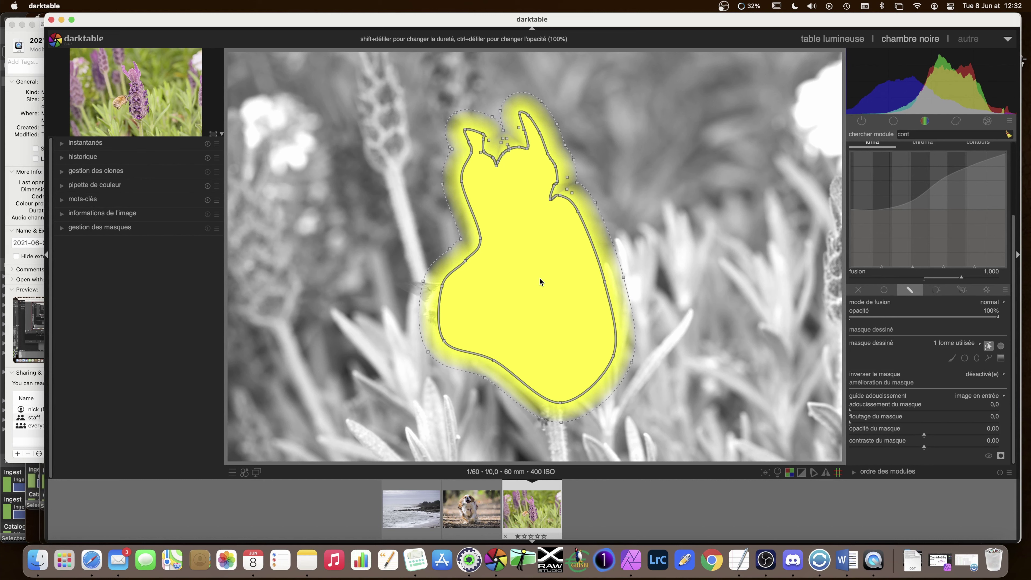
pyautogui.scroll(-1, 540, 281)
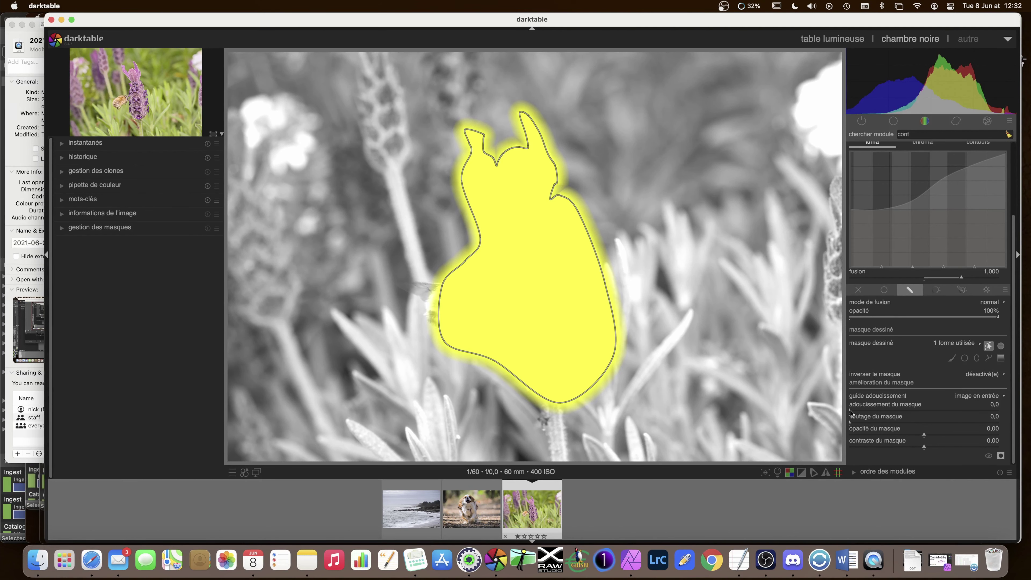
# Step: Set the mask feathering to 94.3 and the mask blur to 25.6, and hide the mask overlay
pyautogui.moveTo(850, 411); pyautogui.dragTo(906, 410)
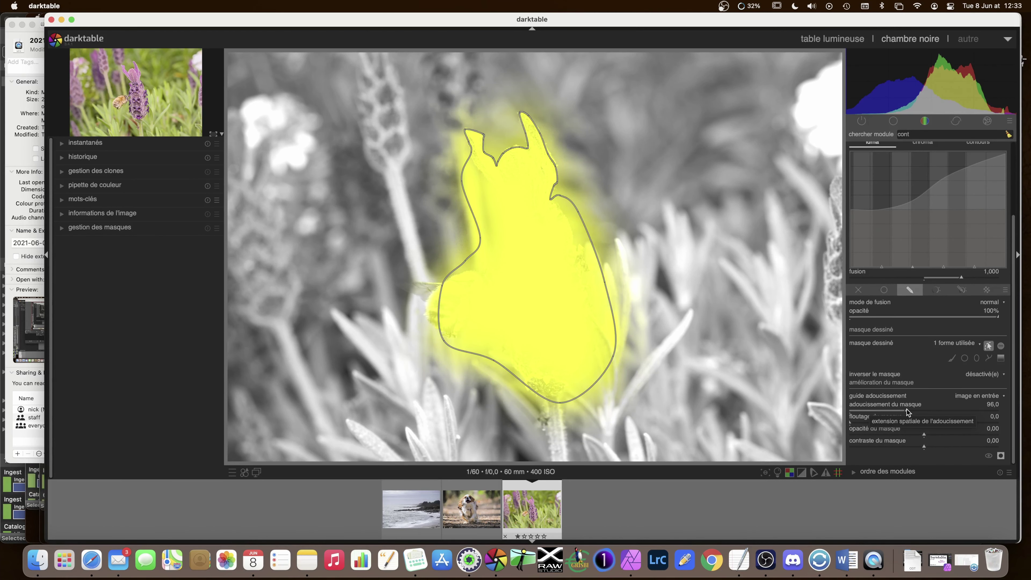
pyautogui.moveTo(905, 410); pyautogui.dragTo(905, 409)
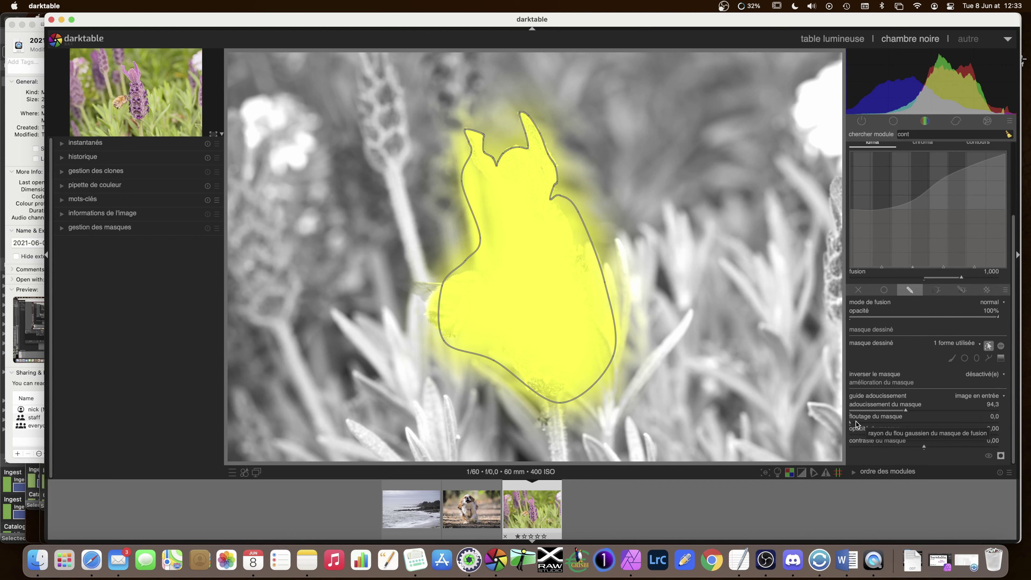
pyautogui.moveTo(853, 424); pyautogui.dragTo(879, 422)
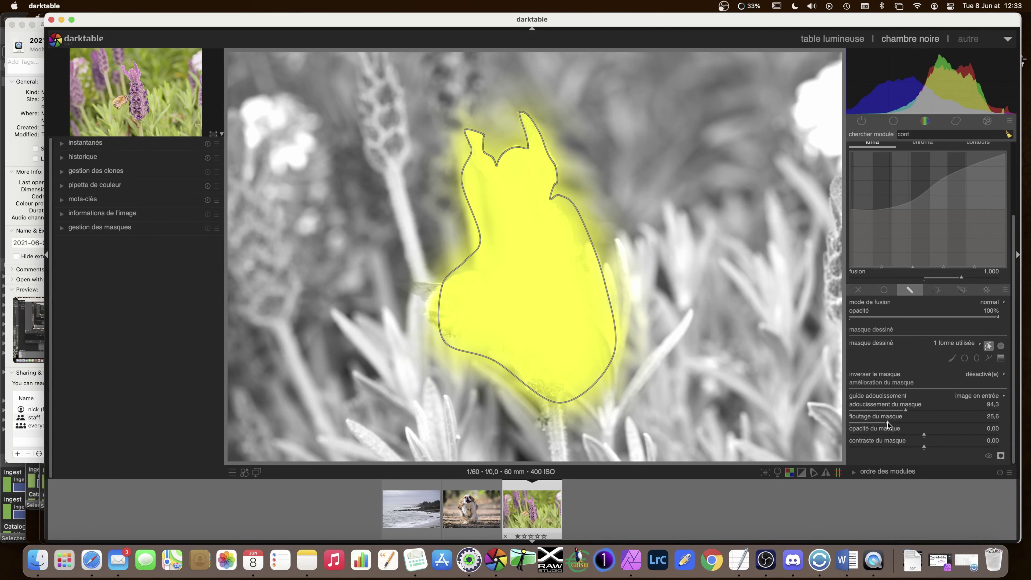
pyautogui.moveTo(887, 423); pyautogui.dragTo(887, 424)
pyautogui.click(1002, 457)
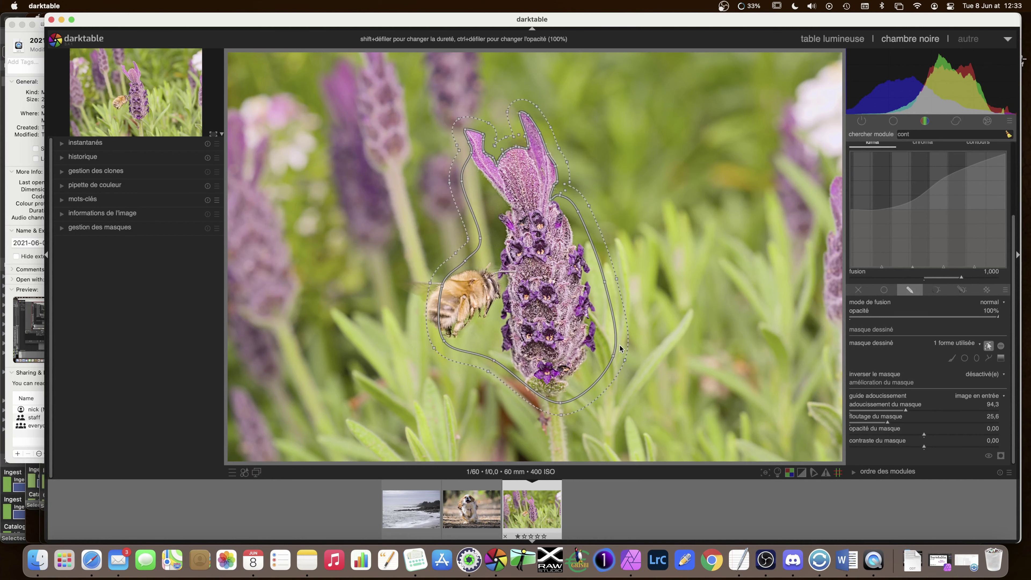
# Step: Hide the mask outline and compare the photo with the contrast equalizer off and on
pyautogui.click(989, 347)
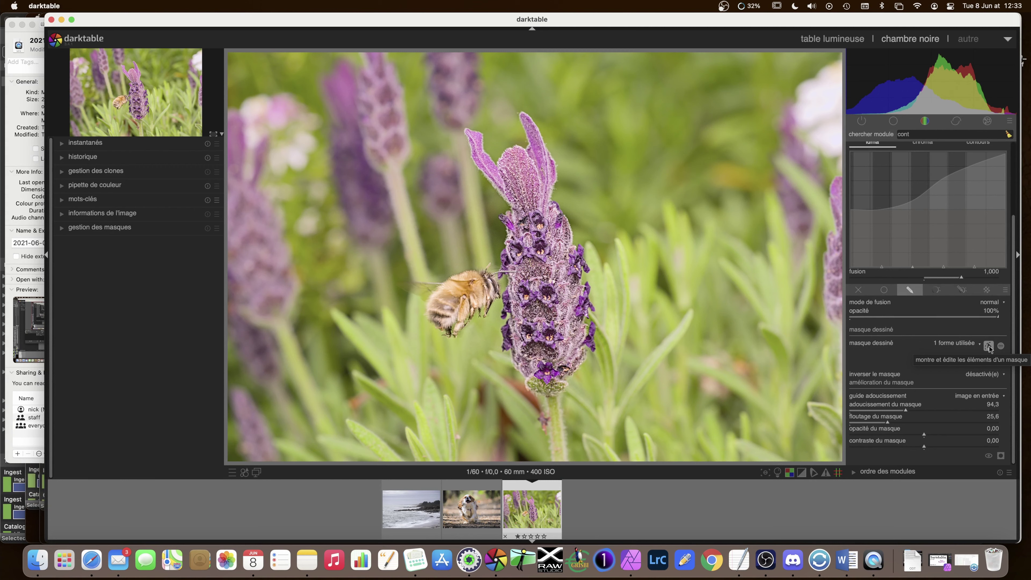
pyautogui.scroll(3, 905, 362)
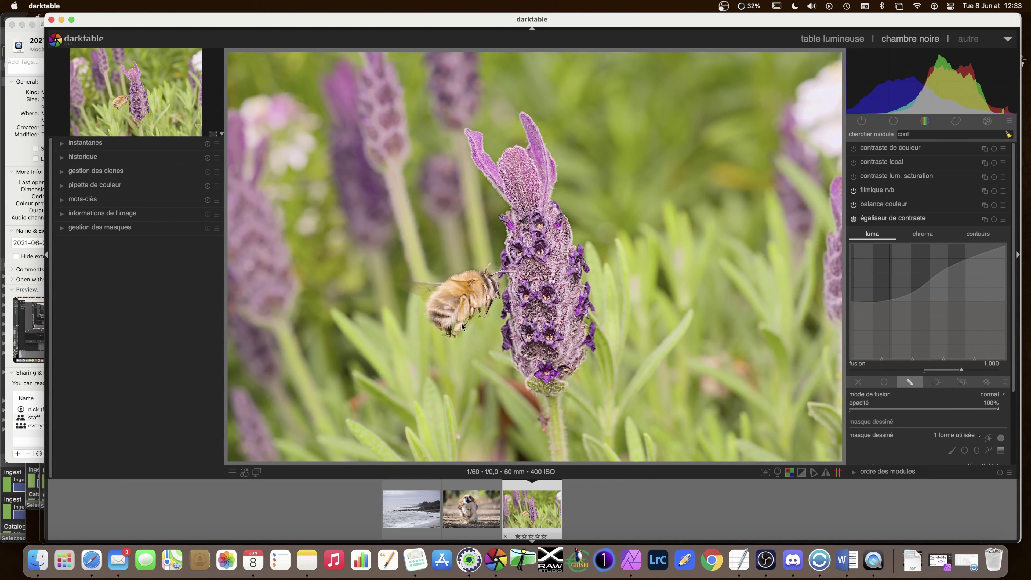
pyautogui.click(854, 220)
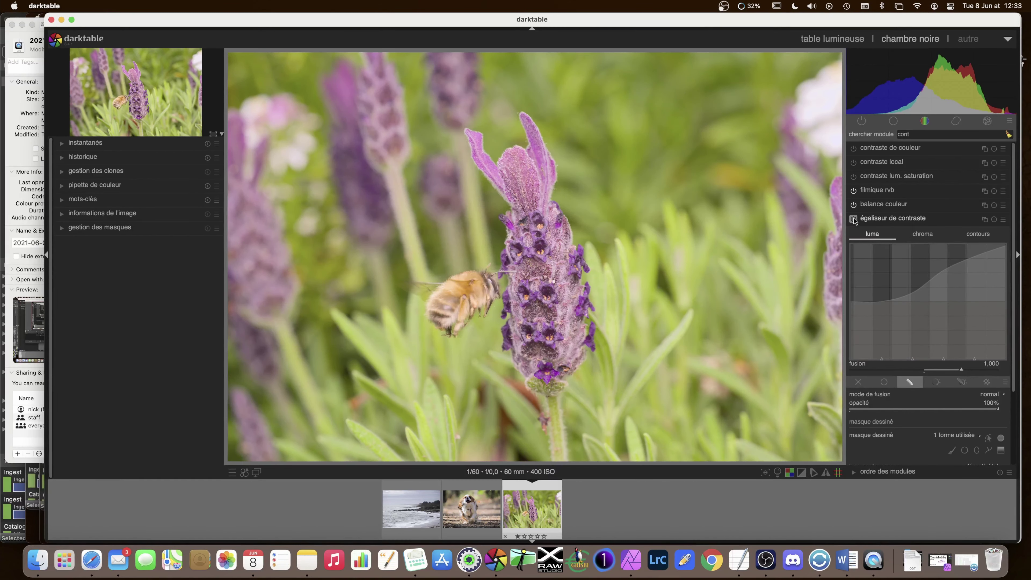
pyautogui.click(854, 218)
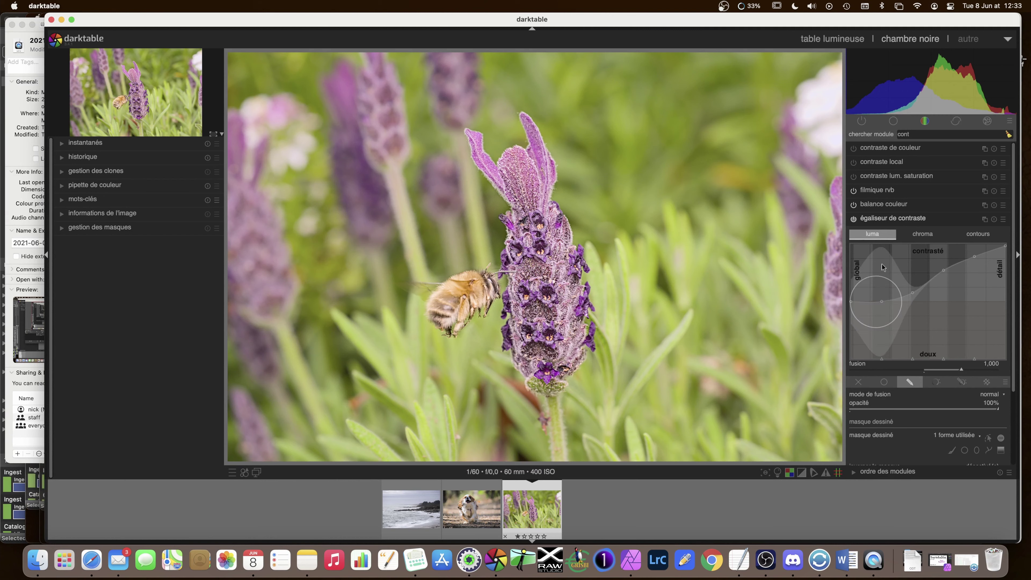
# Step: Apply the "netteté raisonnable" preset to the contrast equalizer and compare the flower at 100% with the module off and on
pyautogui.click(1004, 219)
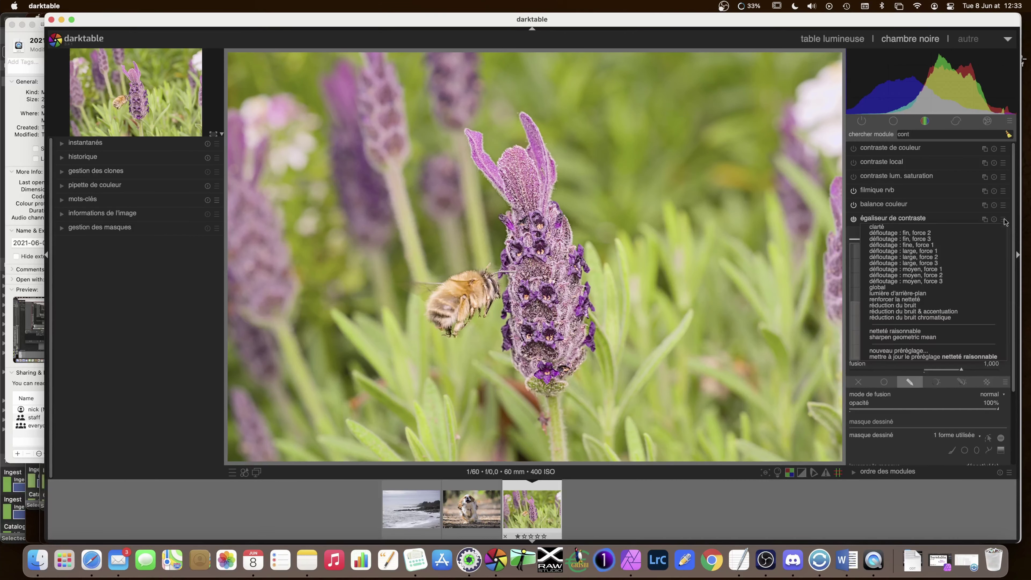
pyautogui.click(909, 332)
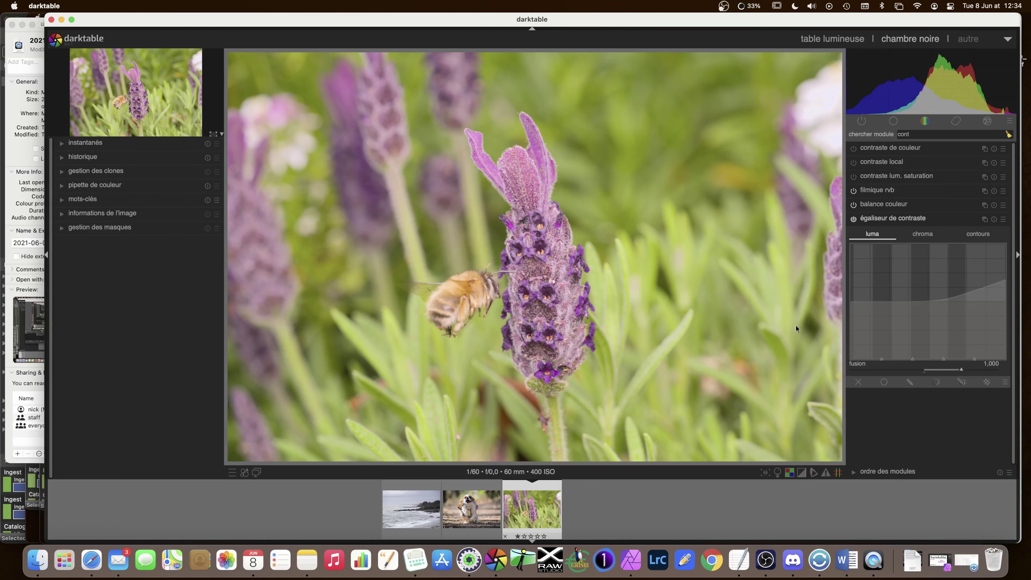
pyautogui.click(853, 220)
pyautogui.middleClick(537, 269)
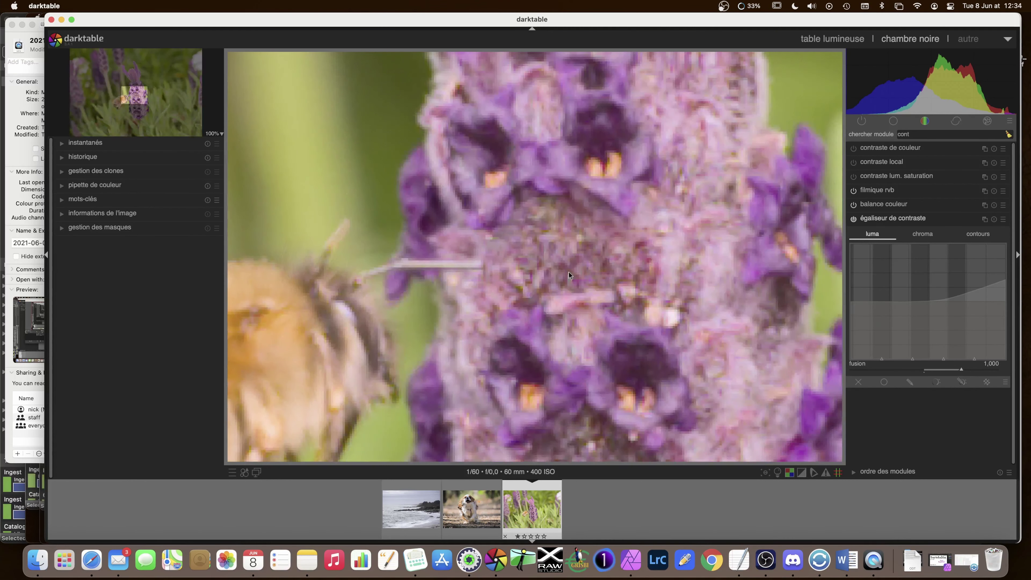
pyautogui.click(853, 219)
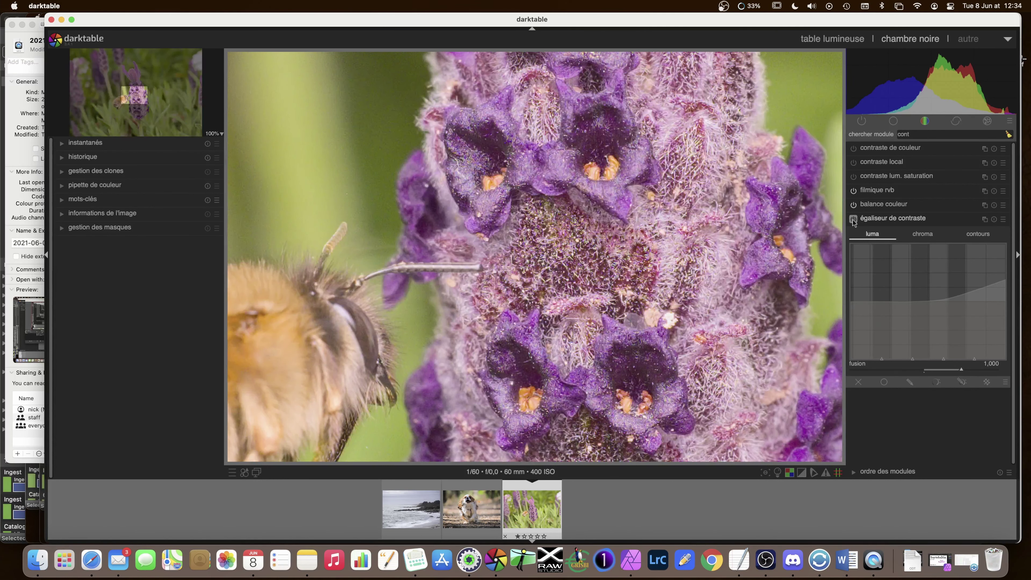
pyautogui.click(854, 219)
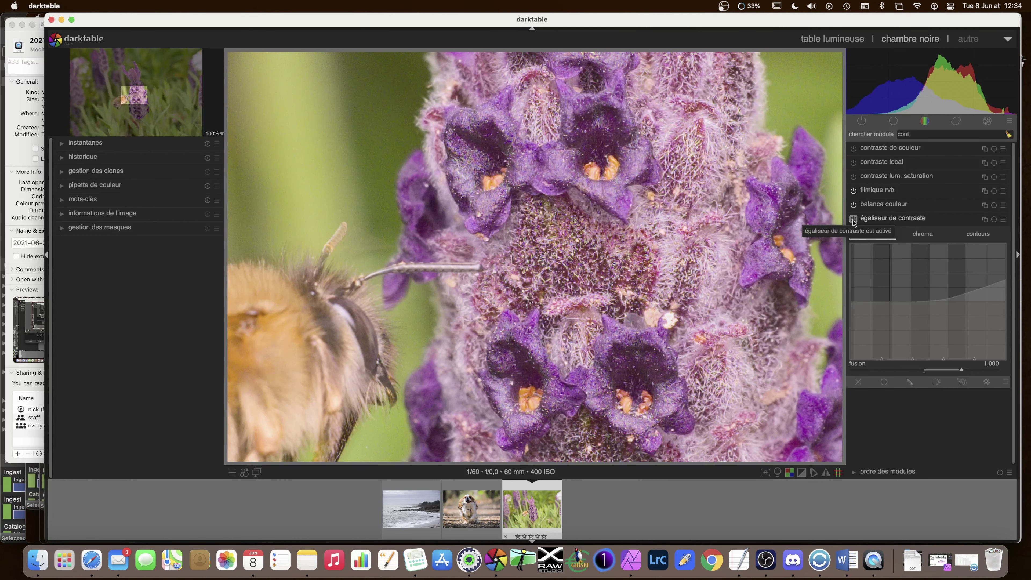
pyautogui.click(854, 220)
pyautogui.click(853, 221)
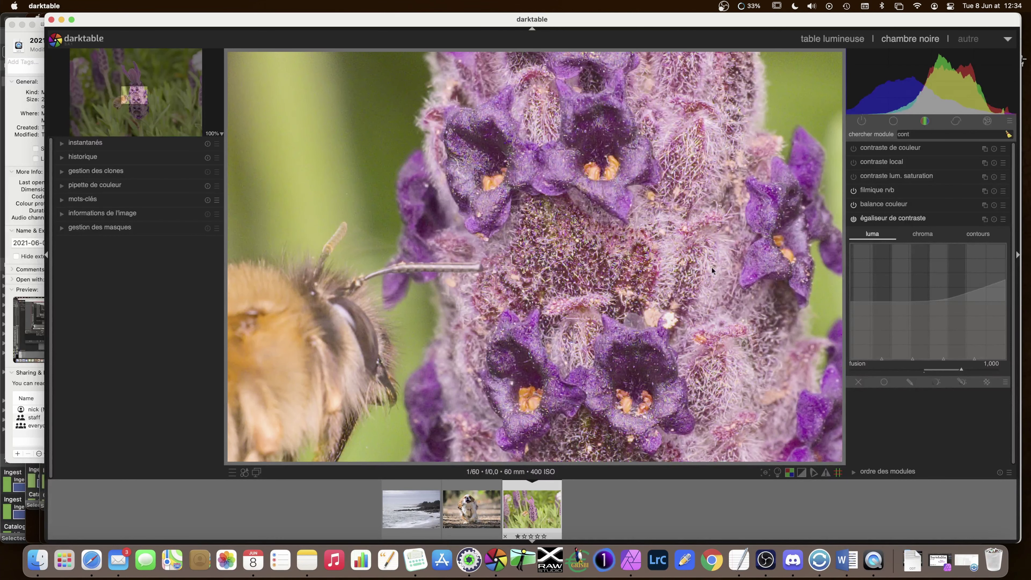
# Step: Collapse the contrast equalizer and list only the active modules, with the whole photo in view
pyautogui.scroll(-4, 711, 270)
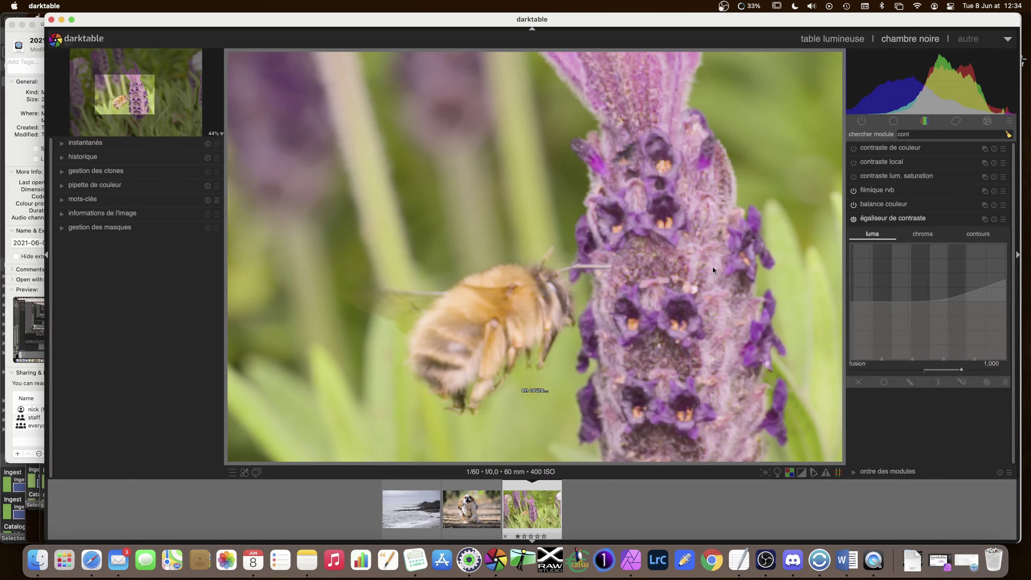
pyautogui.scroll(-2, 712, 266)
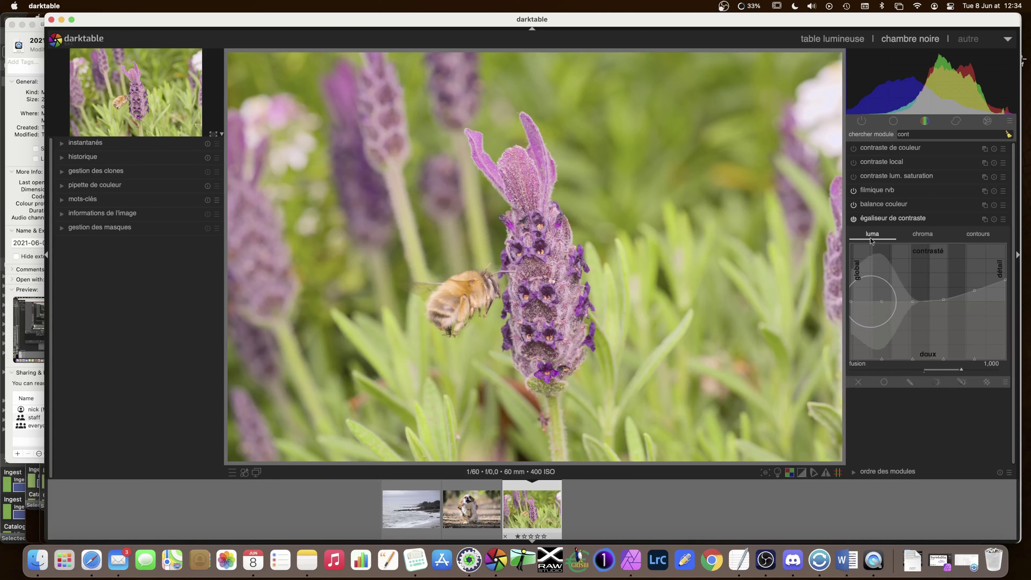
pyautogui.click(877, 220)
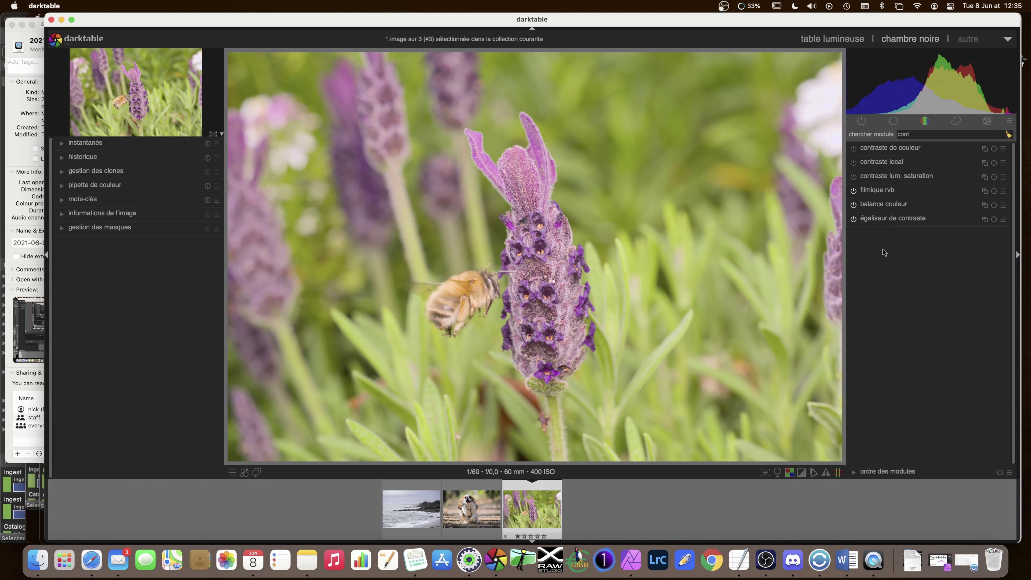
pyautogui.click(861, 120)
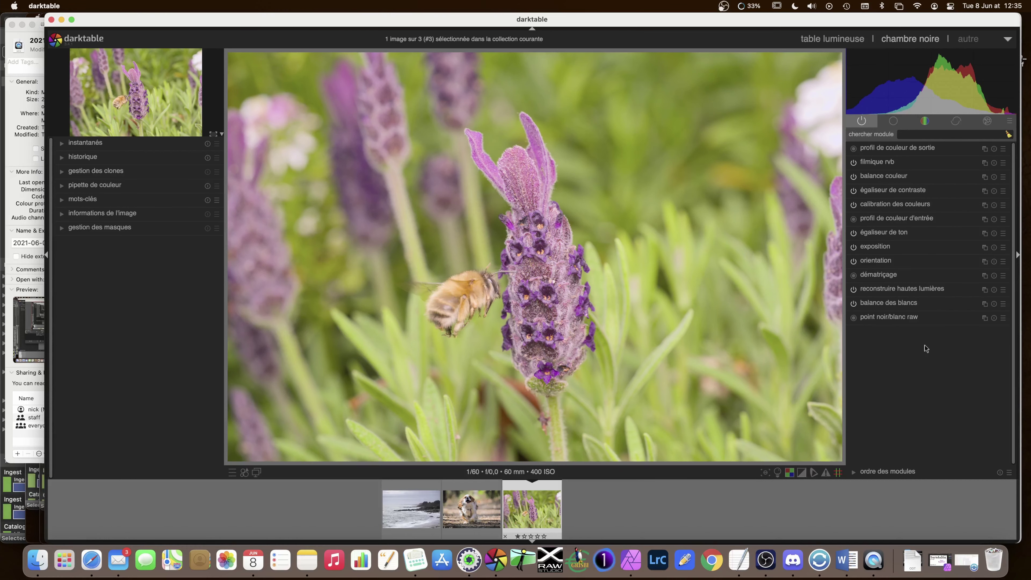